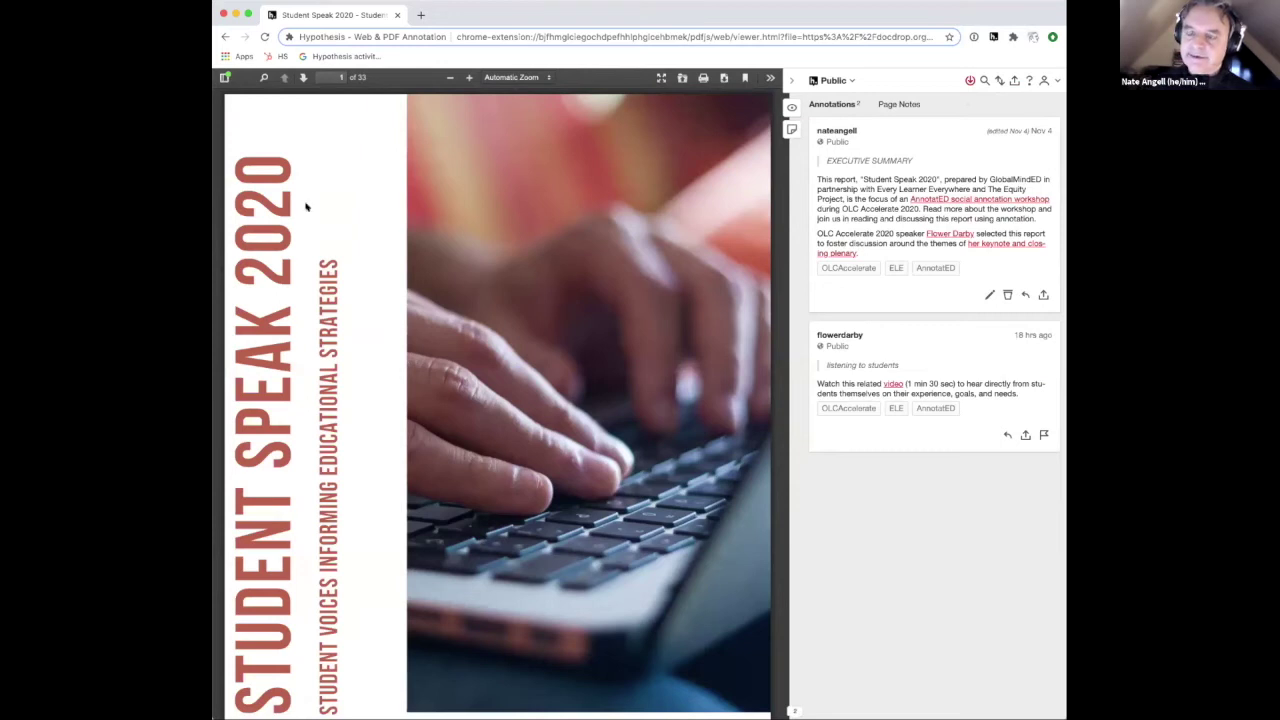
- Skim through the pages of the Student Speak 2020 report and return to its cover page
{"action": "scroll", "coordinate": [393, 293], "scroll_direction": "down", "scroll_amount": 5}
{"action": "scroll", "coordinate": [393, 293], "scroll_direction": "down", "scroll_amount": 10}
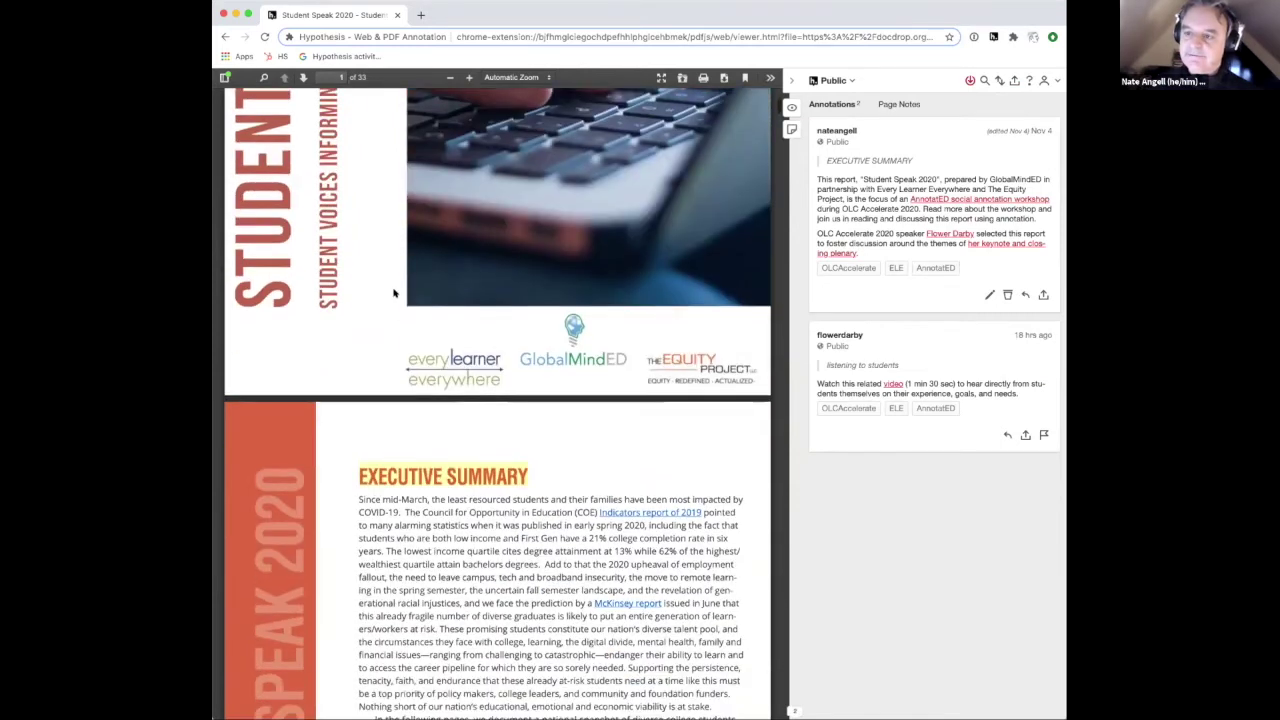
{"action": "scroll", "coordinate": [393, 289], "scroll_direction": "down", "scroll_amount": 15}
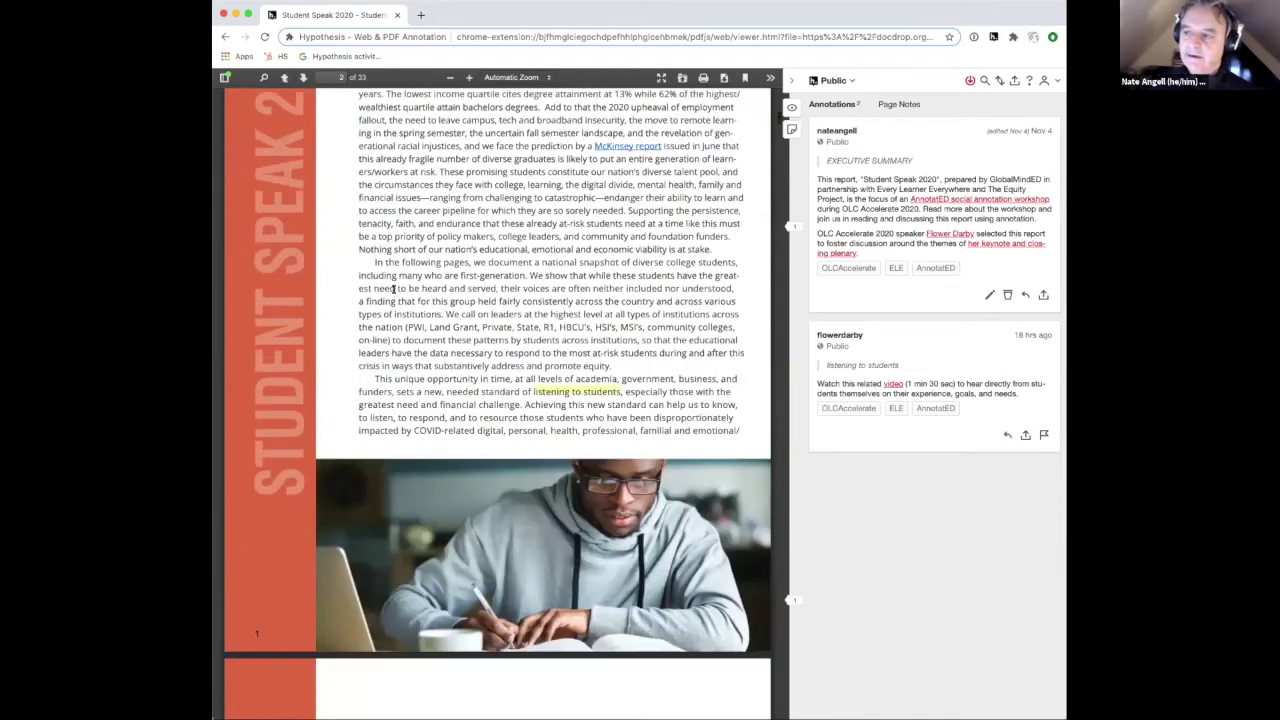
{"action": "scroll", "coordinate": [393, 289], "scroll_direction": "down", "scroll_amount": 15}
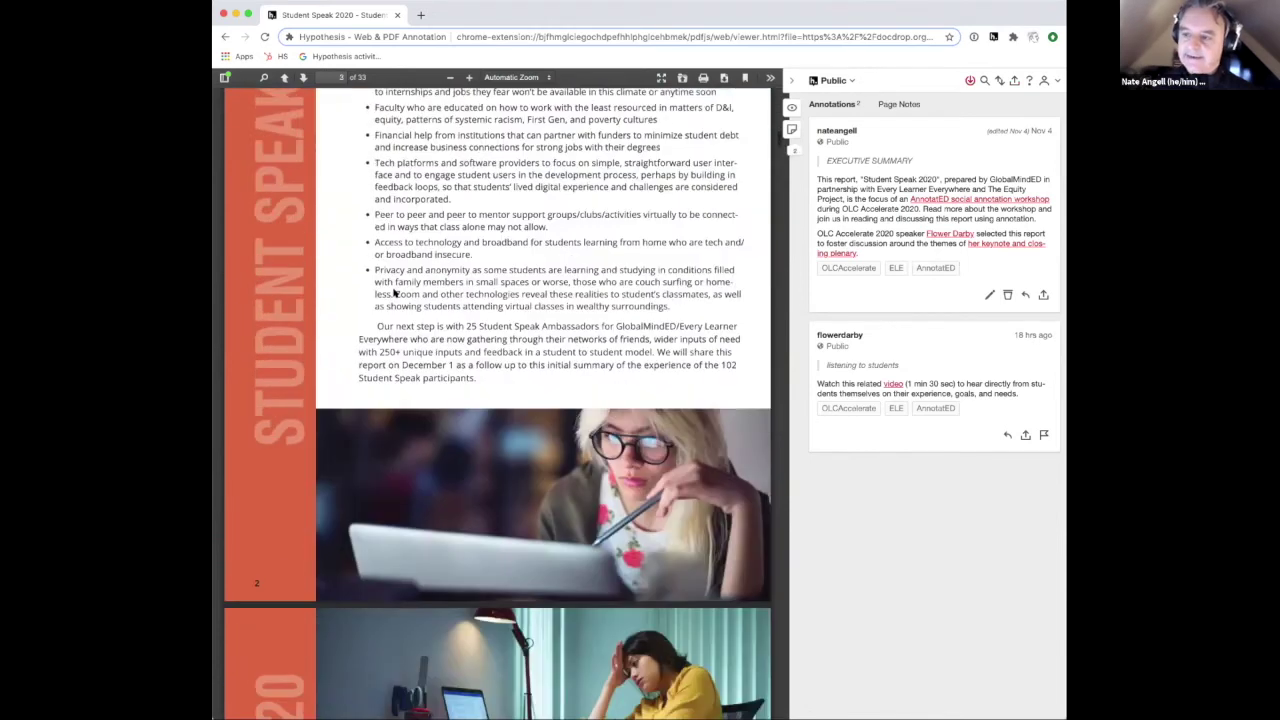
{"action": "left_click_drag", "start_coordinate": [776, 158], "coordinate": [776, 620]}
{"action": "key", "text": "Home"}
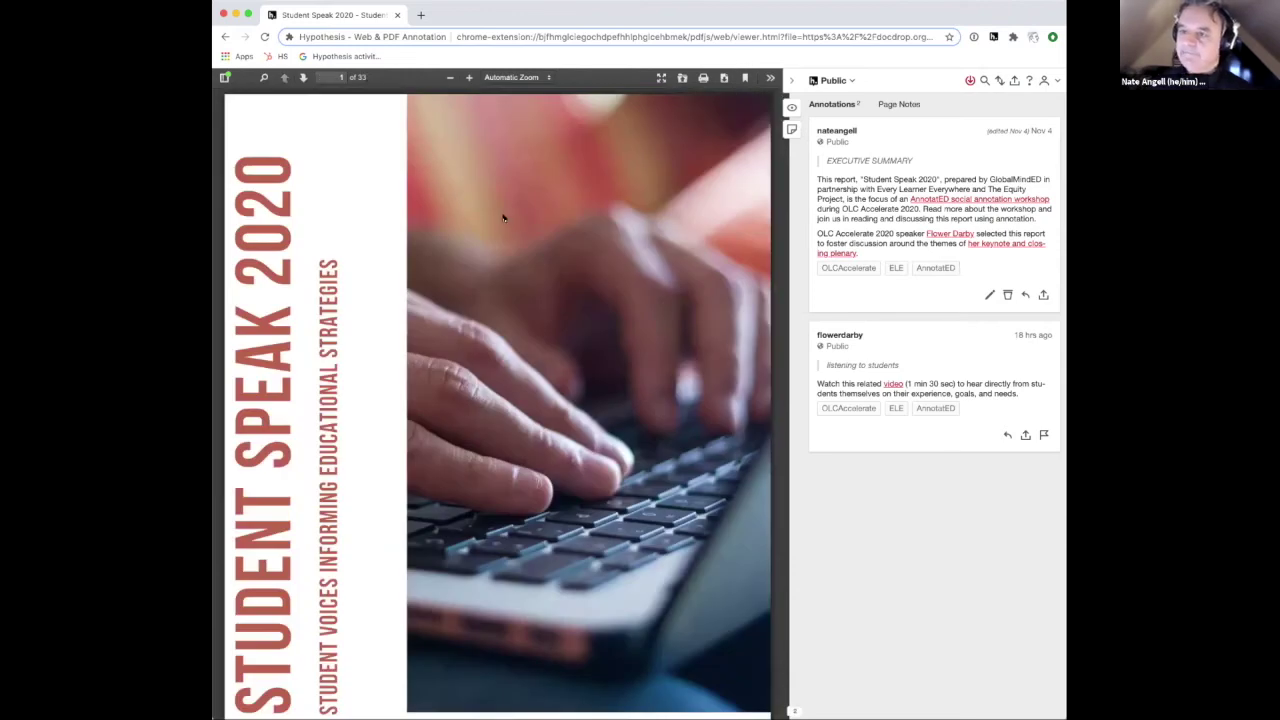
- Jump to the passage of the Executive Summary annotation, and reload the report to refresh its public annotations
{"action": "left_click", "coordinate": [865, 175]}
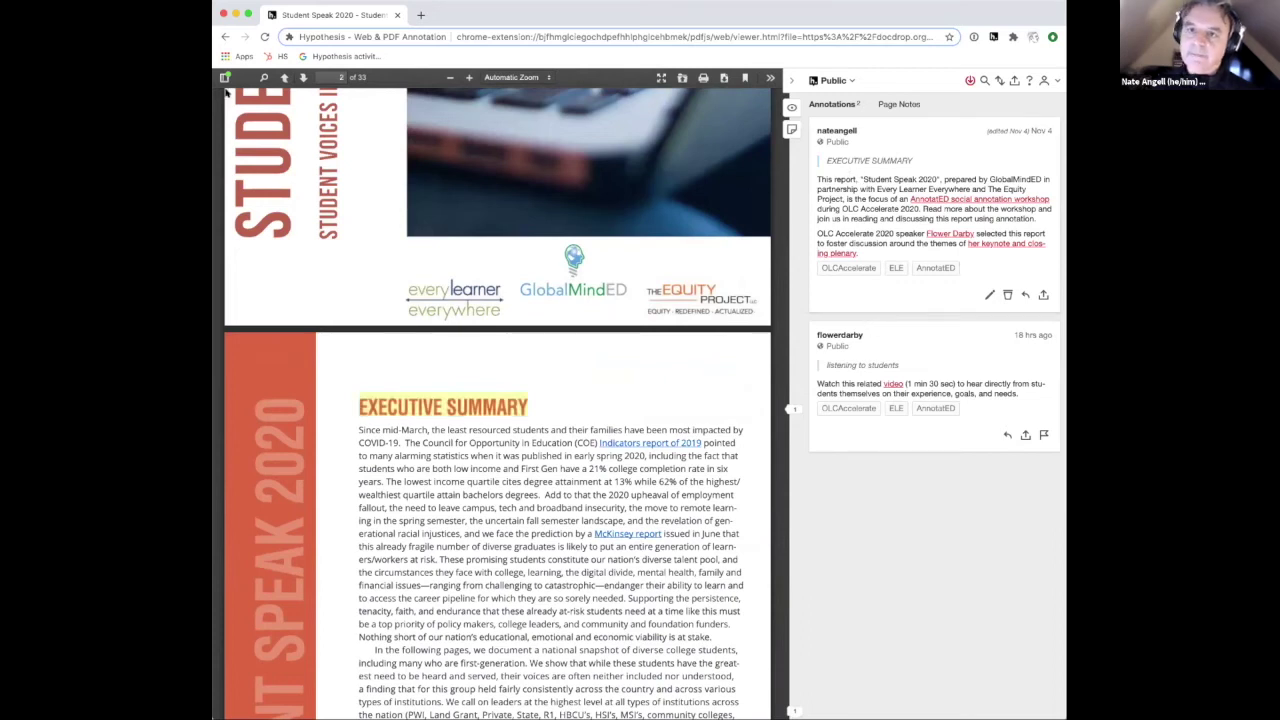
{"action": "left_click", "coordinate": [264, 37]}
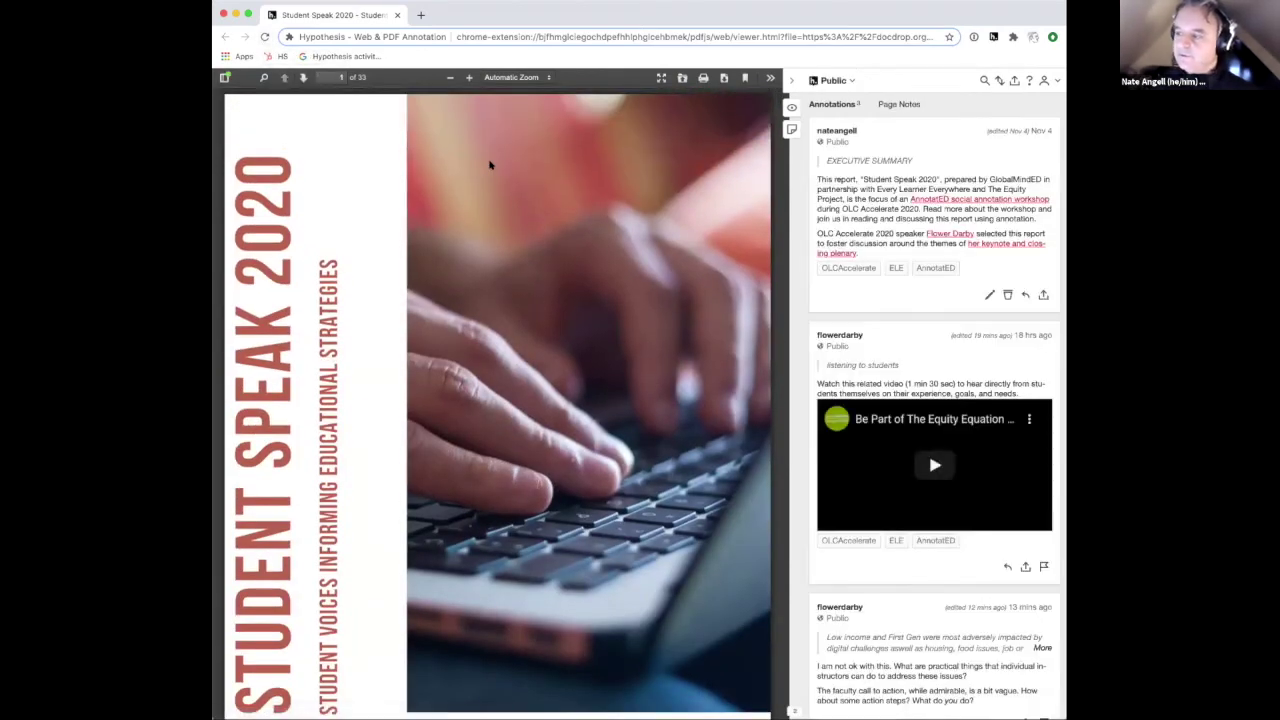
- Examine the Executive Summary page alongside the public annotations, including the one with the embedded video
{"action": "scroll", "coordinate": [490, 165], "scroll_direction": "down", "scroll_amount": 5}
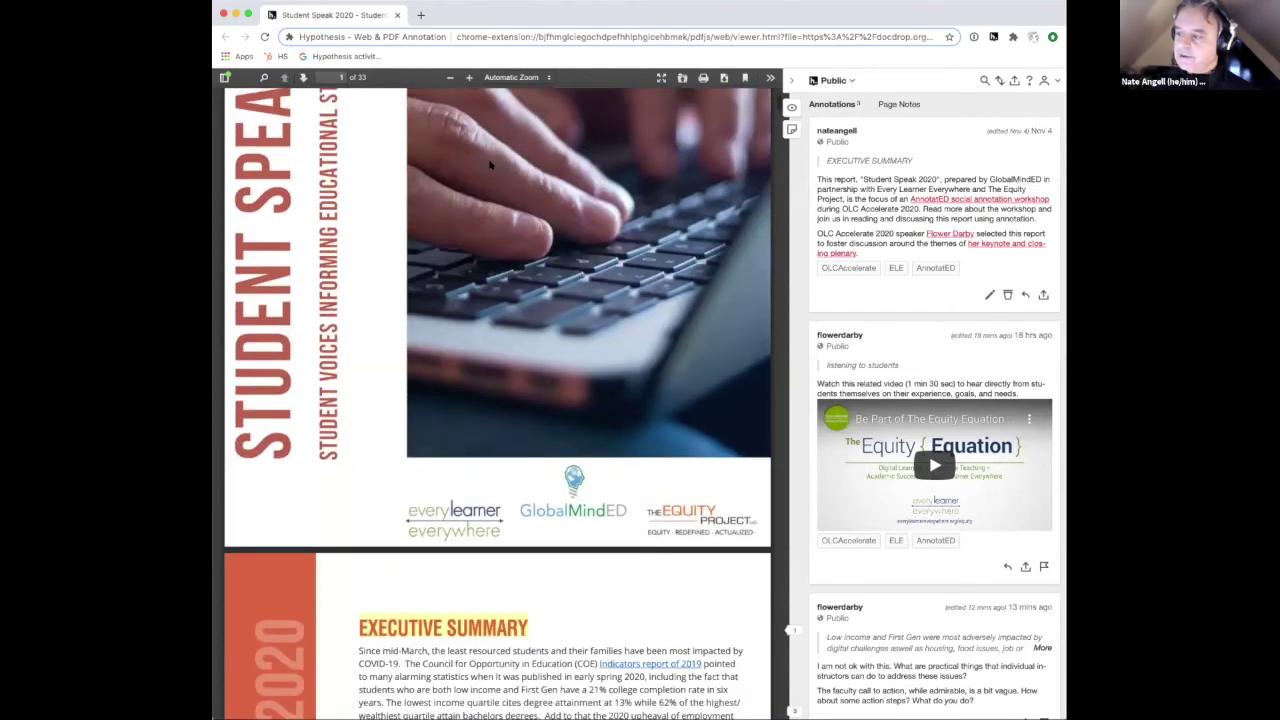
{"action": "scroll", "coordinate": [490, 165], "scroll_direction": "down", "scroll_amount": 3}
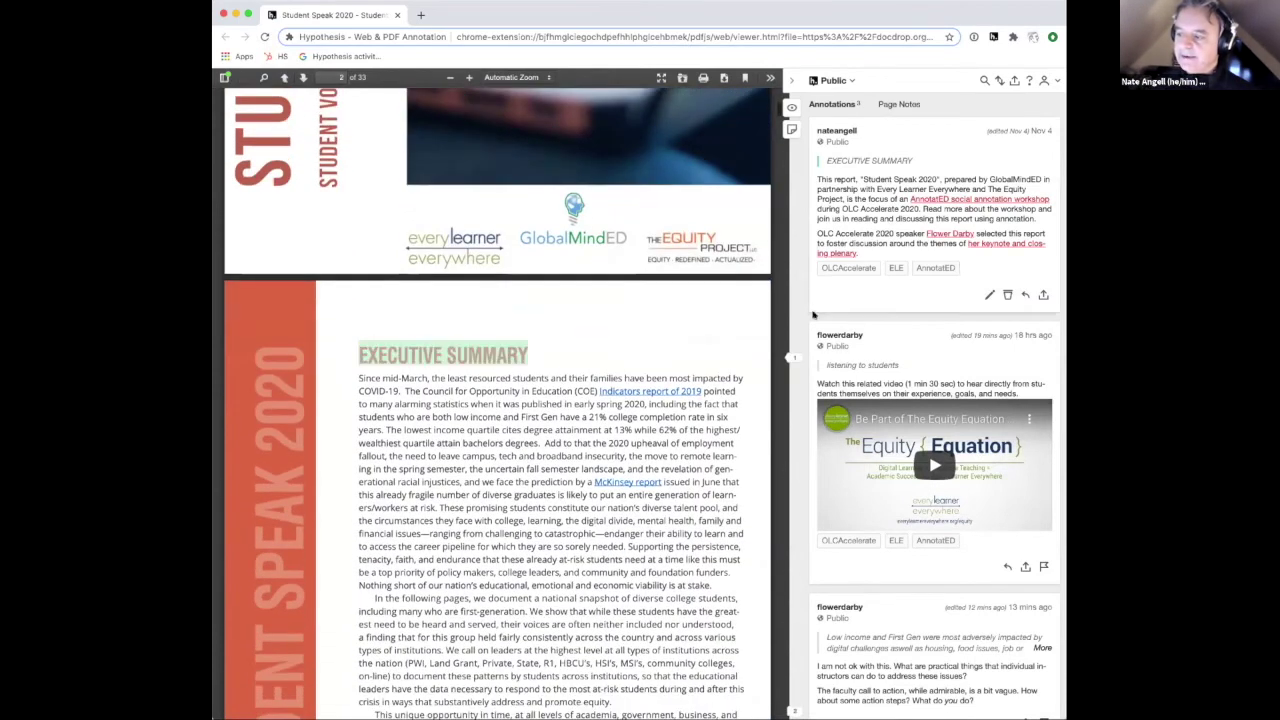
{"action": "scroll", "coordinate": [836, 415], "scroll_direction": "down", "scroll_amount": 1}
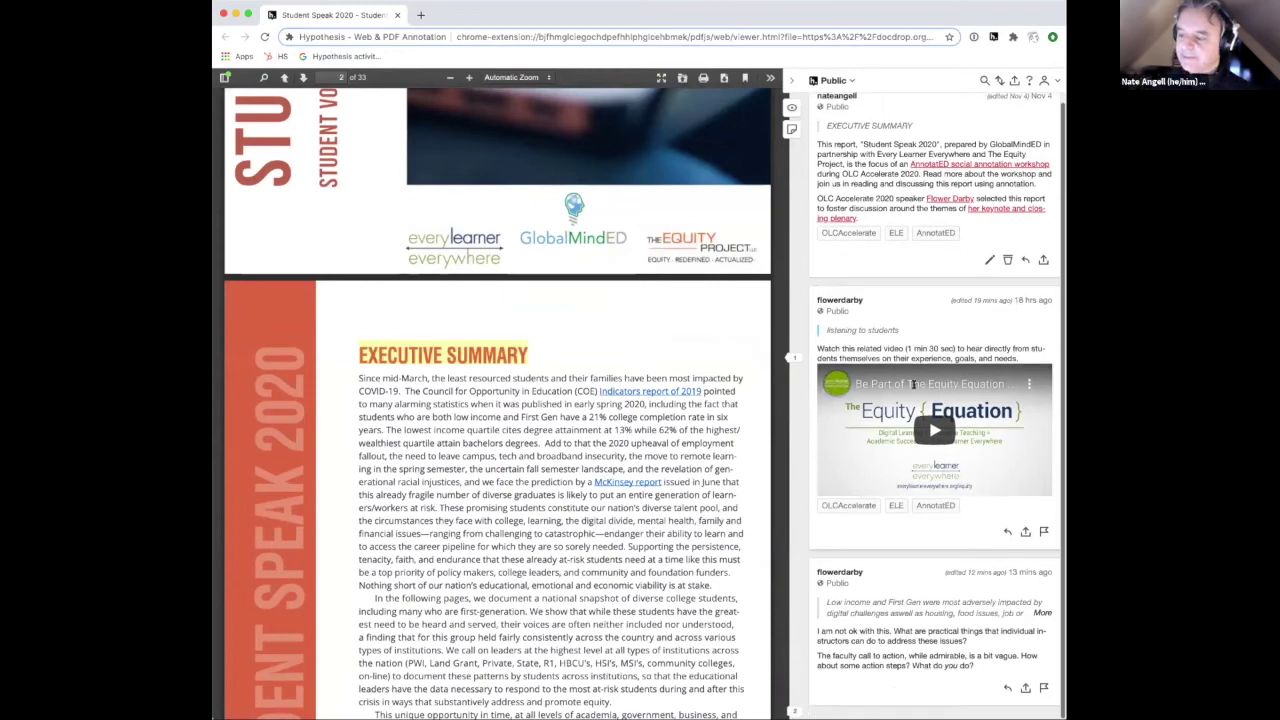
{"action": "scroll", "coordinate": [712, 273], "scroll_direction": "up", "scroll_amount": 4}
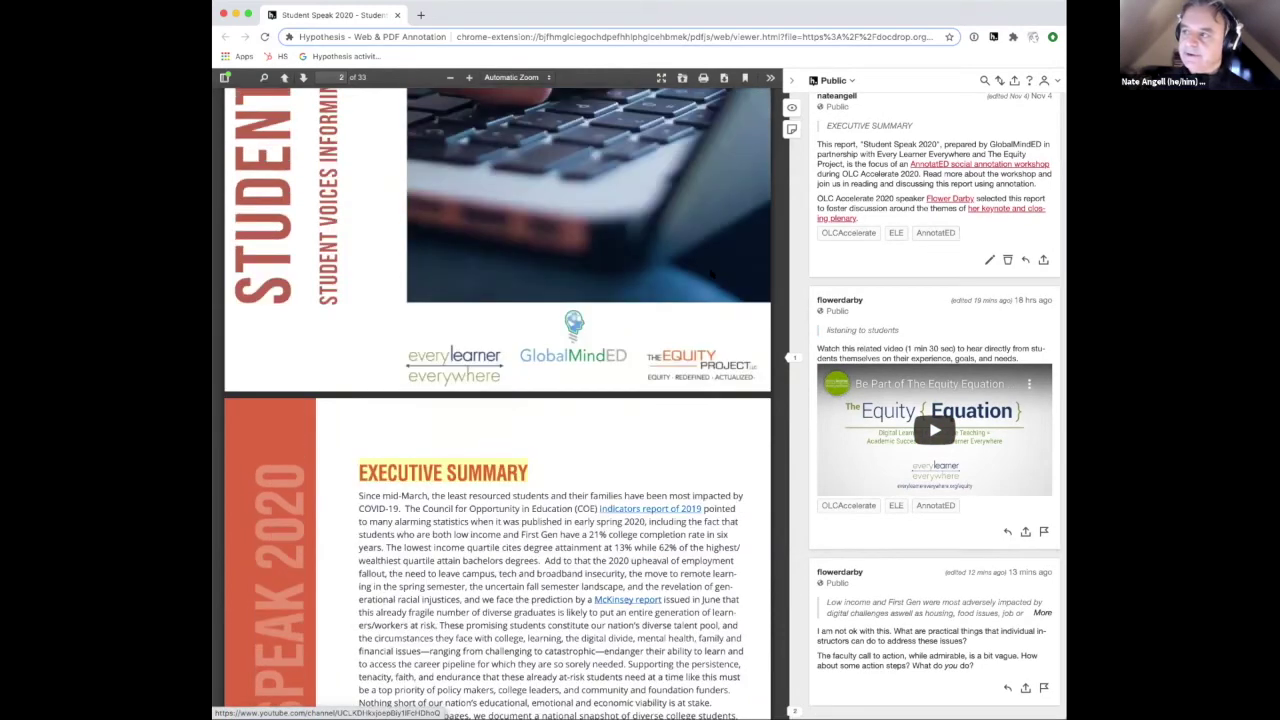
{"action": "scroll", "coordinate": [712, 273], "scroll_direction": "up", "scroll_amount": 3}
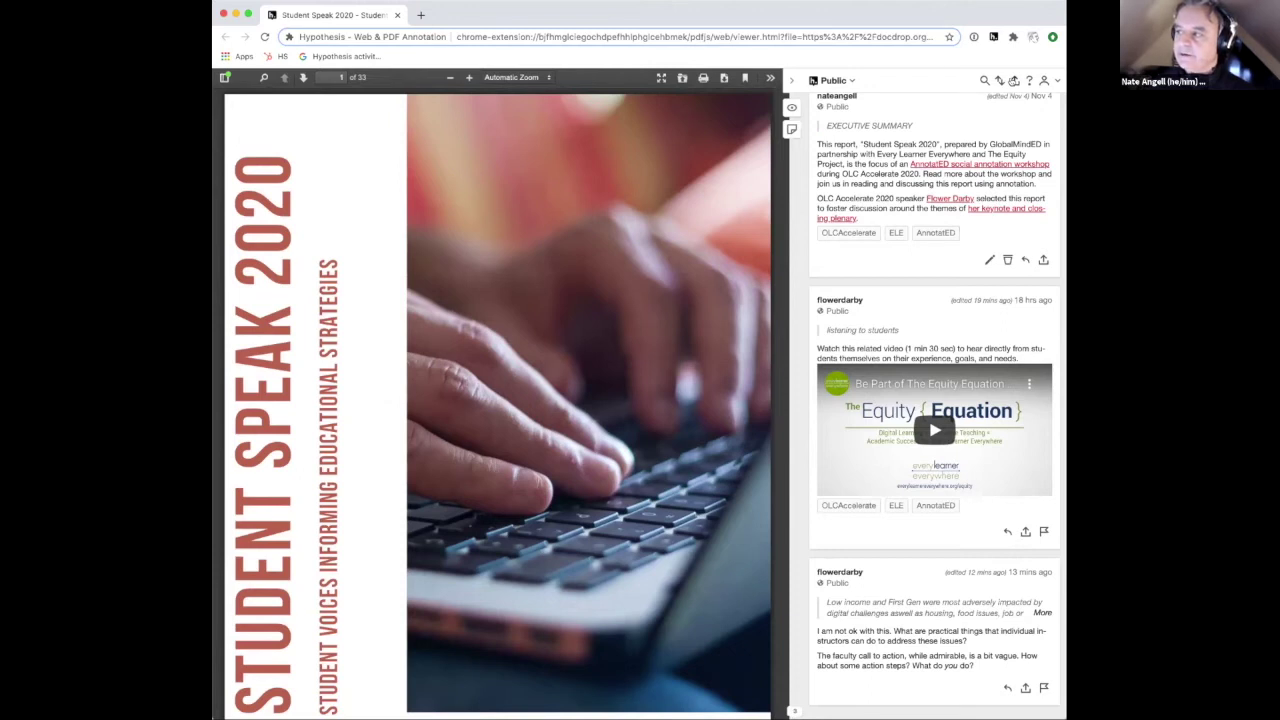
- Copy the link that shares all Public annotations on this report and close the sharing options
{"action": "left_click", "coordinate": [1014, 81]}
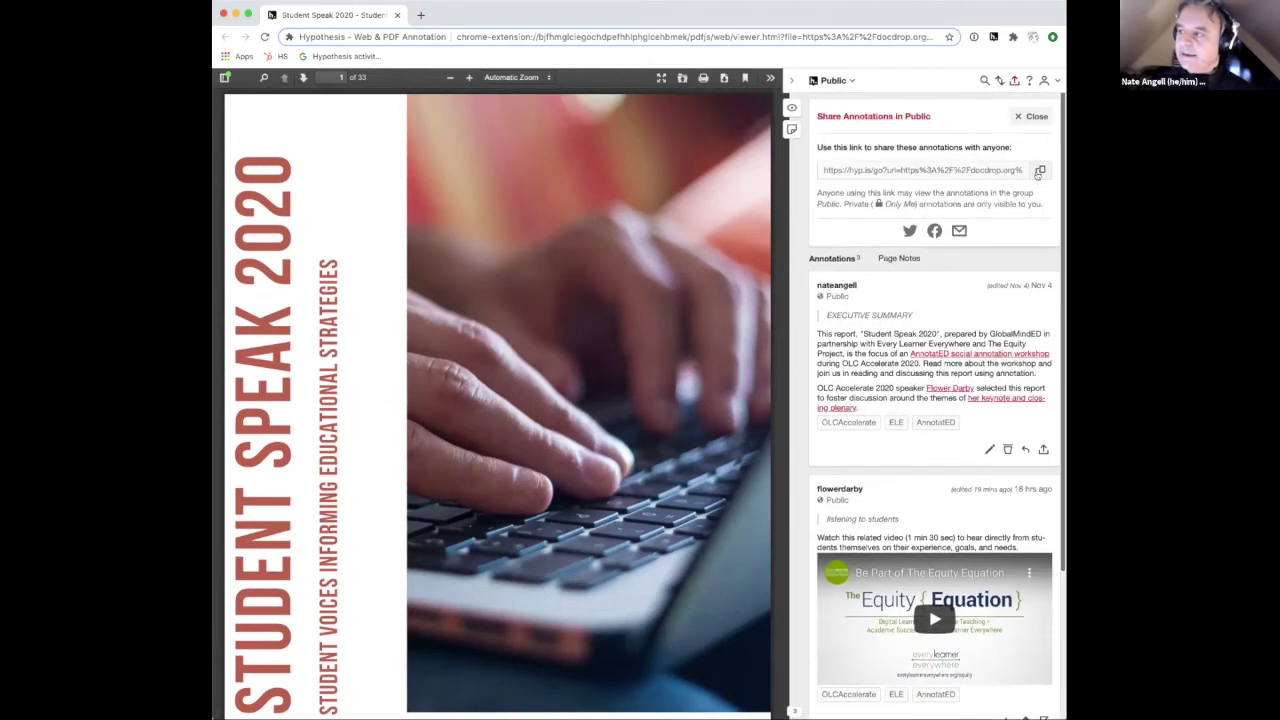
{"action": "left_click", "coordinate": [1040, 170]}
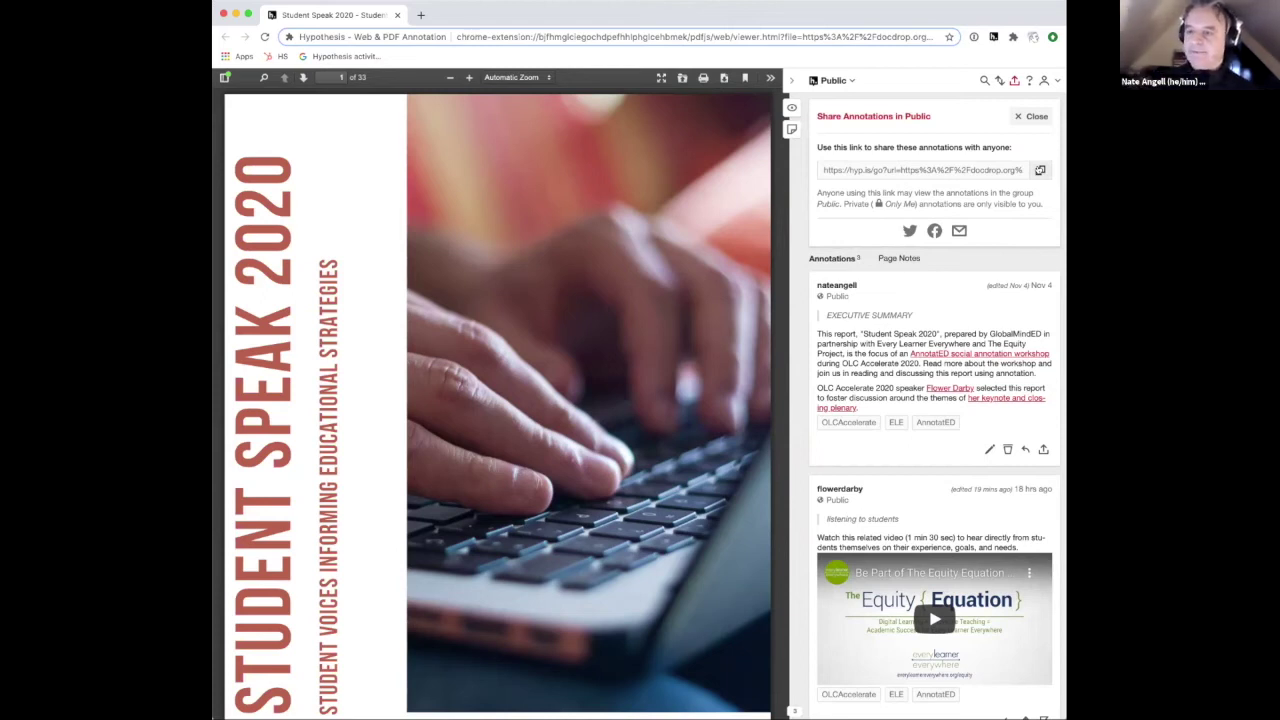
{"action": "left_click", "coordinate": [1035, 116]}
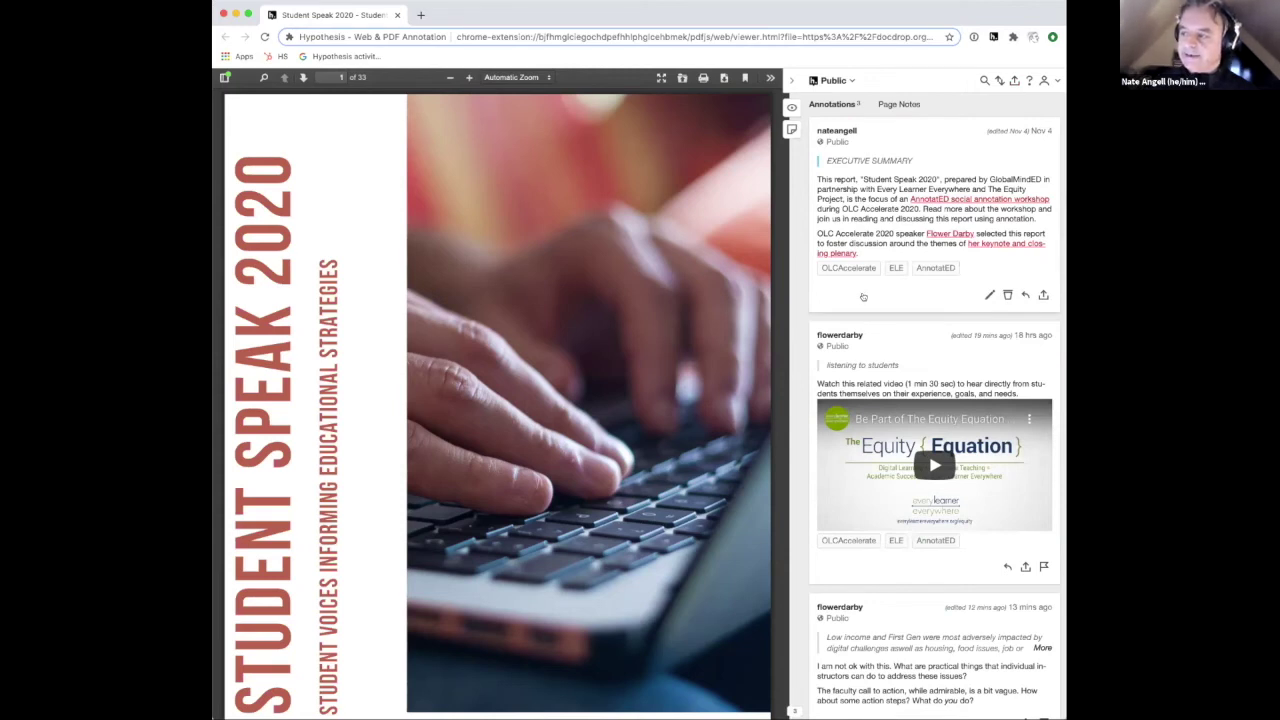
- Bring up the sharing options for the single annotation on "listening to students" and dismiss them
{"action": "scroll", "coordinate": [863, 296], "scroll_direction": "down", "scroll_amount": 1}
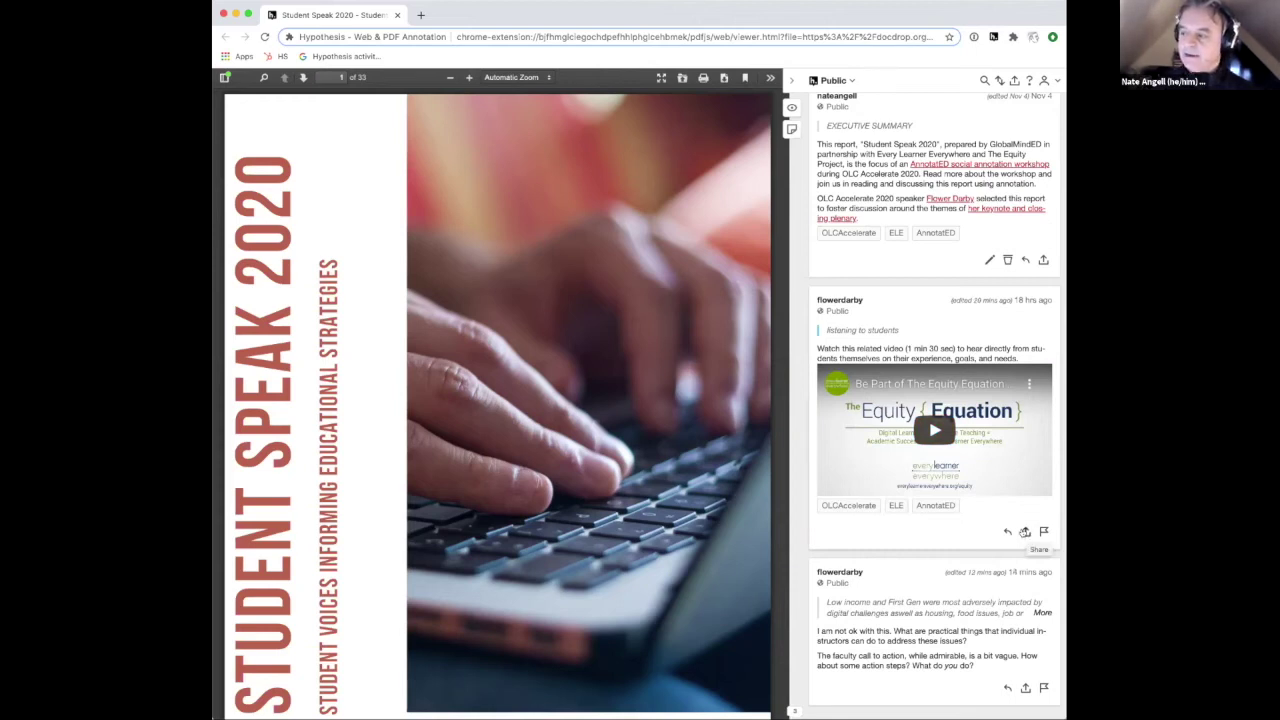
{"action": "left_click", "coordinate": [1025, 532]}
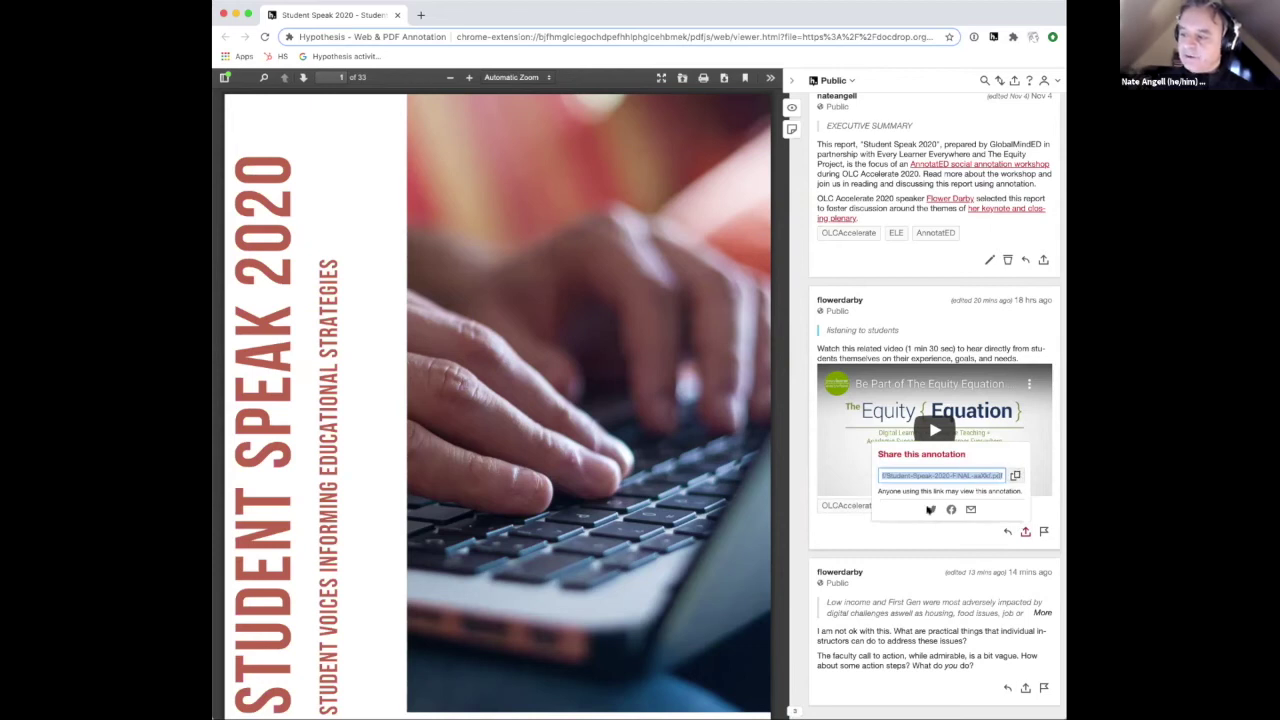
{"action": "left_click", "coordinate": [872, 530]}
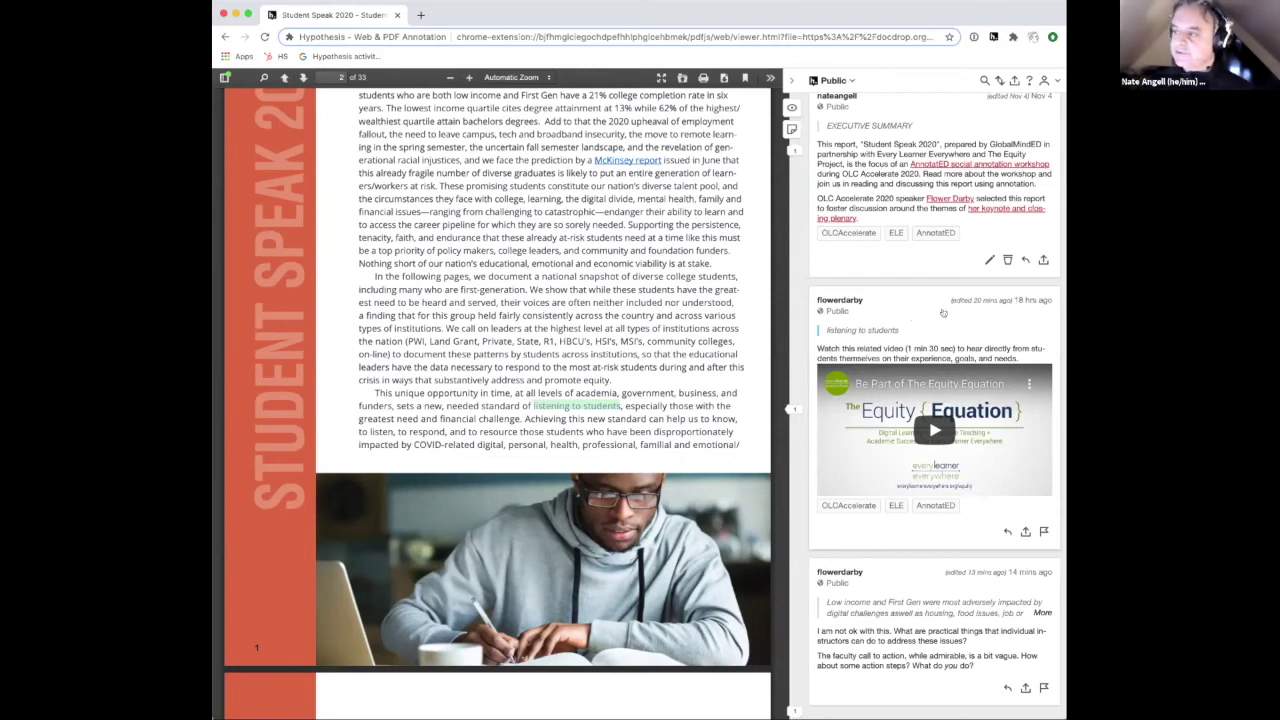
- Start a reply to the annotation on "listening to students" and discard the empty draft
{"action": "scroll", "coordinate": [918, 228], "scroll_direction": "up", "scroll_amount": 2}
{"action": "scroll", "coordinate": [702, 211], "scroll_direction": "up", "scroll_amount": 10}
{"action": "scroll", "coordinate": [700, 220], "scroll_direction": "up", "scroll_amount": 2}
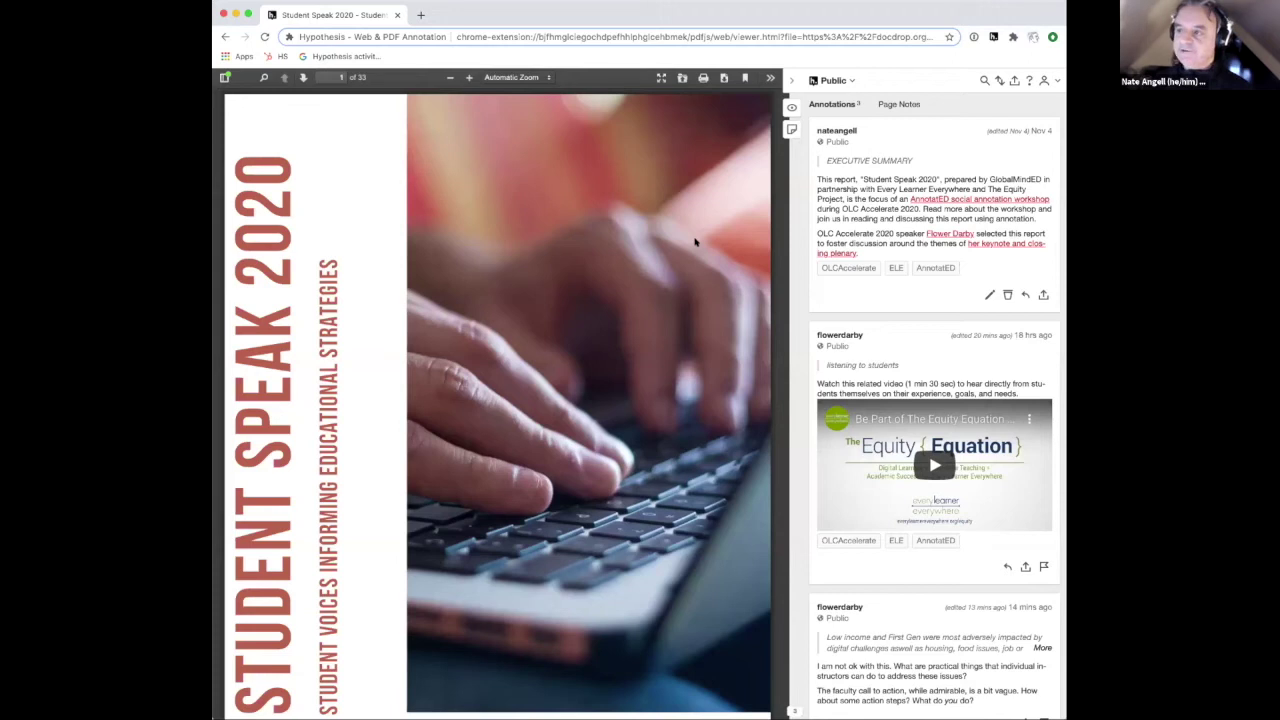
{"action": "scroll", "coordinate": [952, 289], "scroll_direction": "down", "scroll_amount": 1}
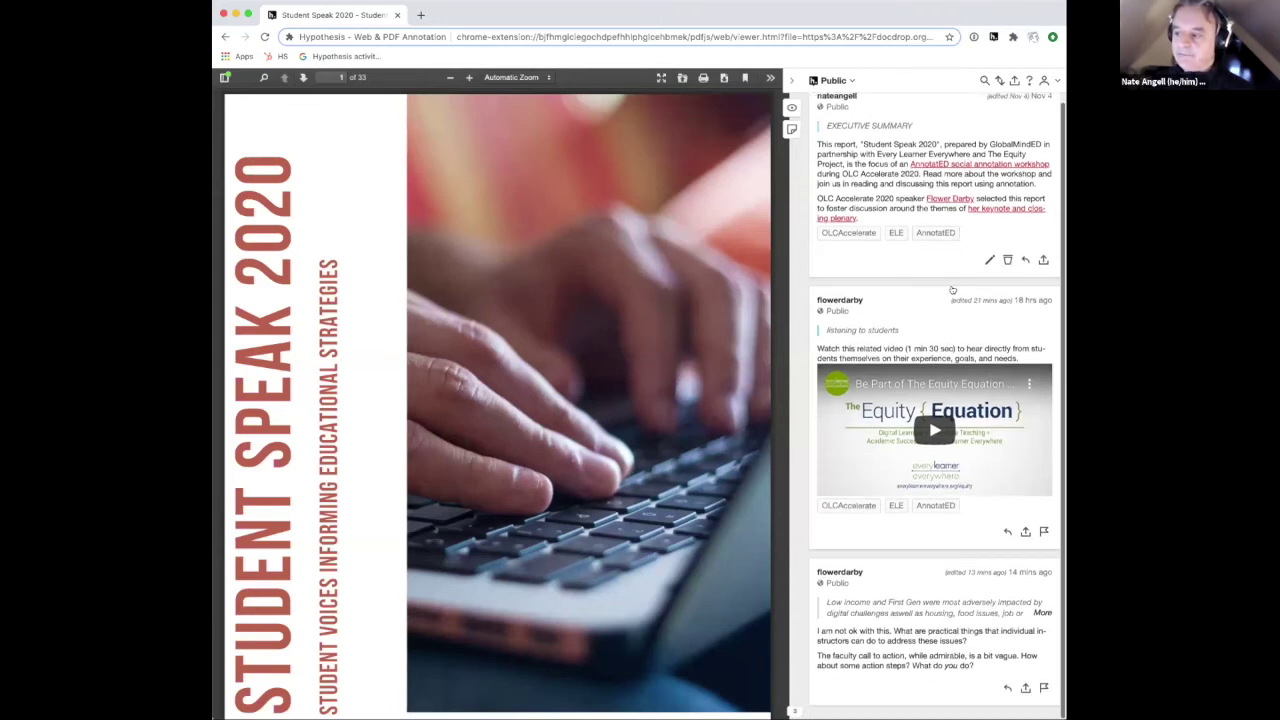
{"action": "left_click", "coordinate": [1006, 532]}
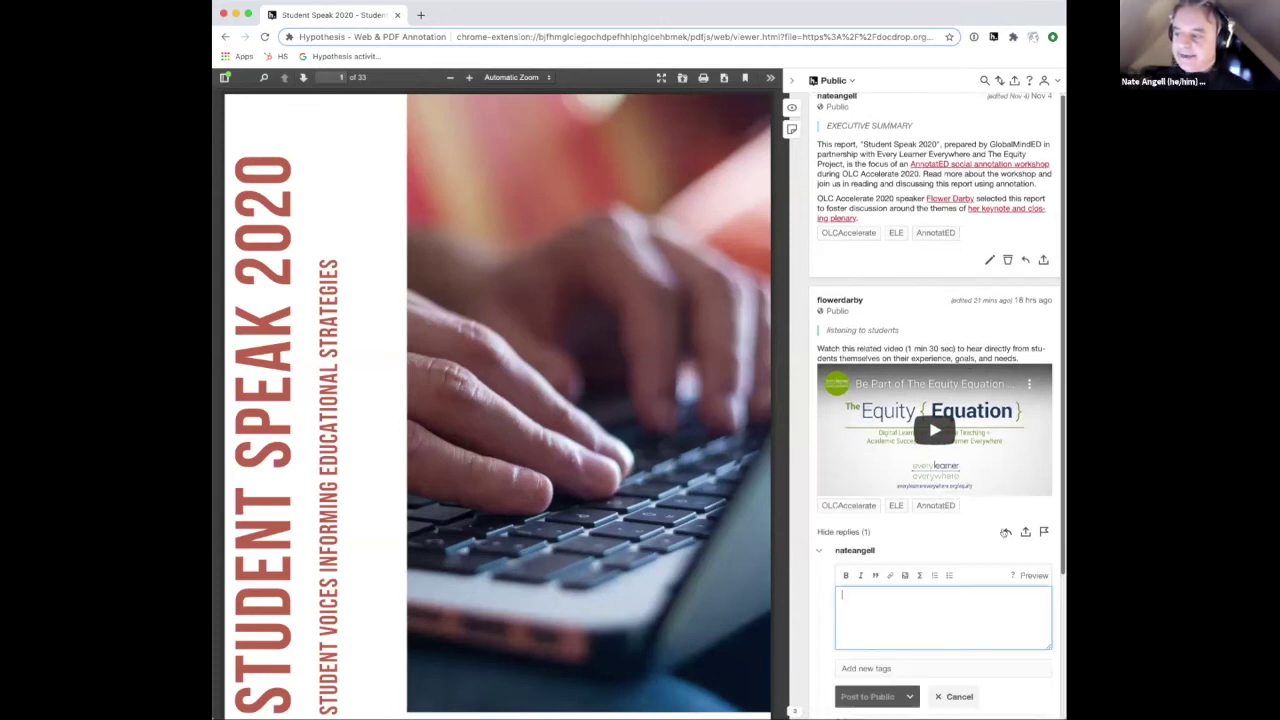
{"action": "scroll", "coordinate": [984, 530], "scroll_direction": "down", "scroll_amount": 2}
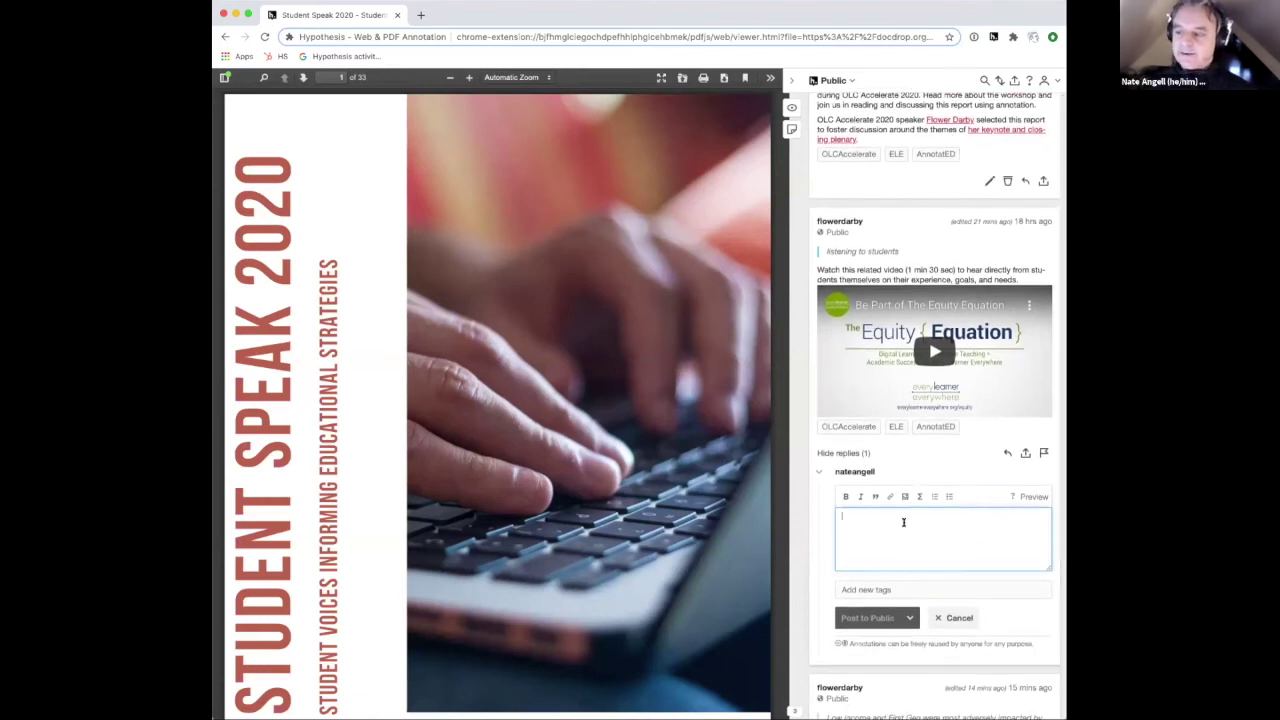
{"action": "left_click", "coordinate": [950, 617]}
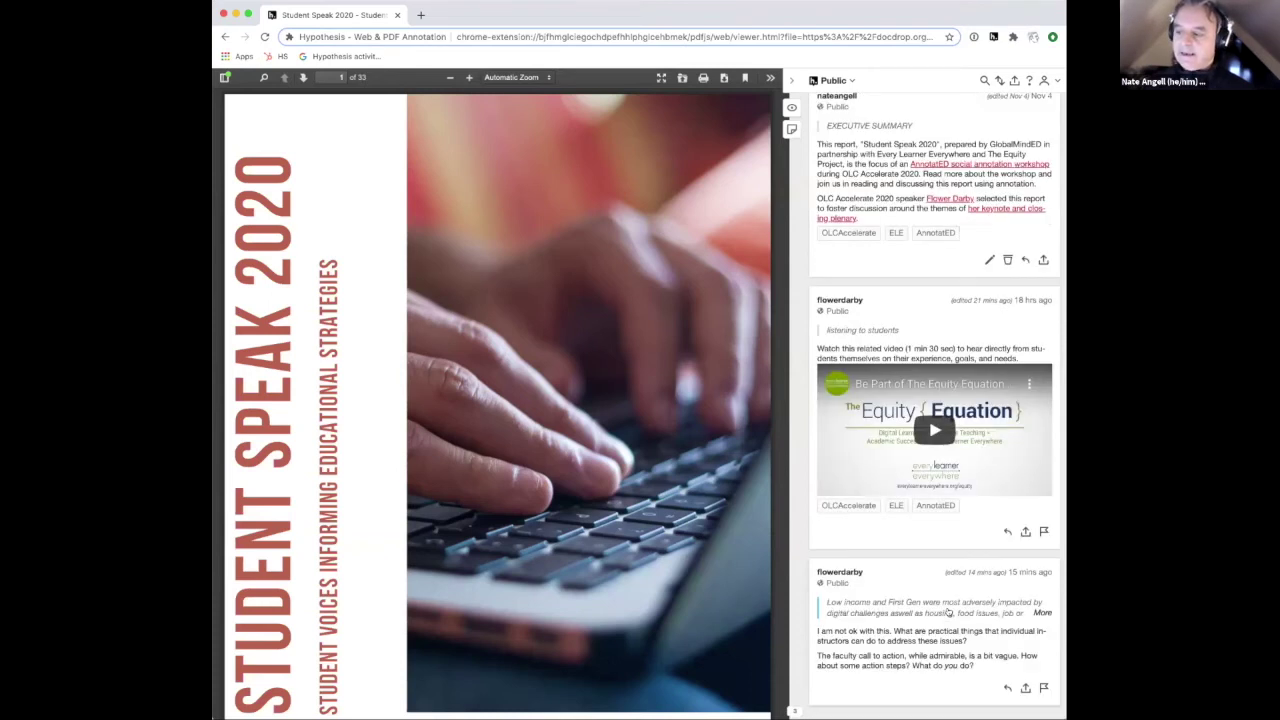
- Start an annotation on "can partner with funders" in the financial help bullet and discard the empty draft
{"action": "scroll", "coordinate": [597, 511], "scroll_direction": "down", "scroll_amount": 10}
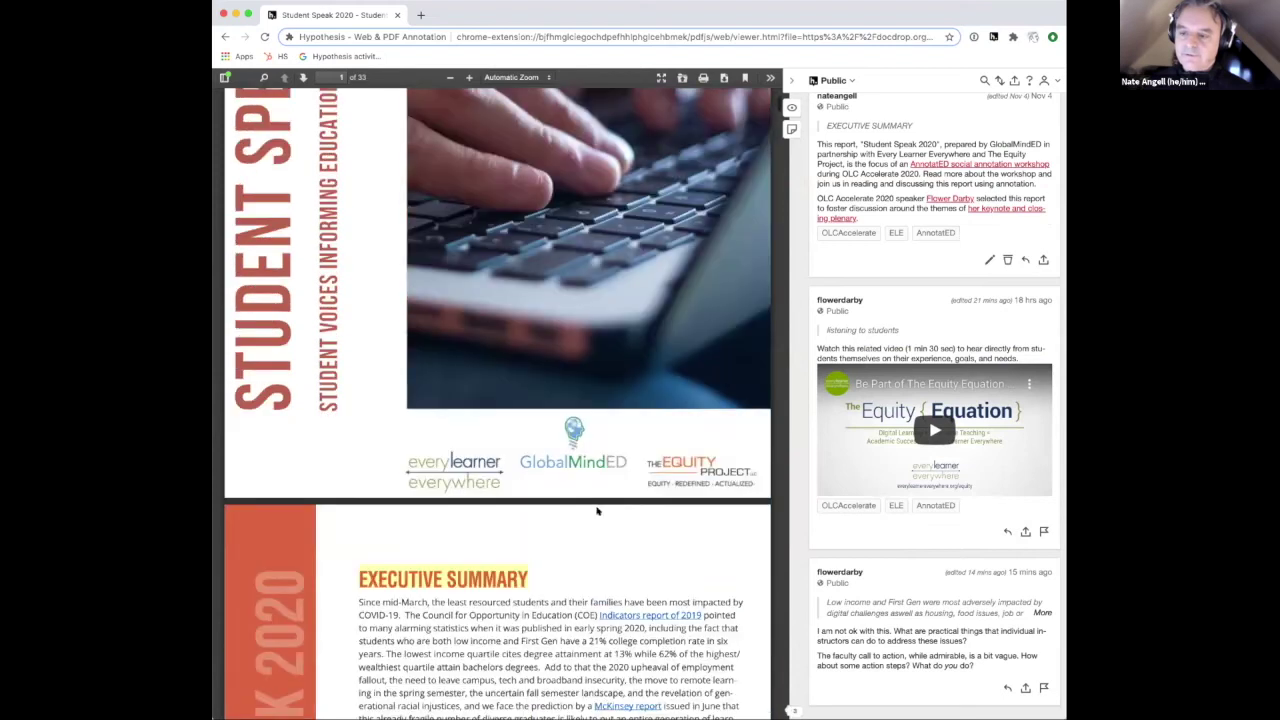
{"action": "scroll", "coordinate": [597, 511], "scroll_direction": "down", "scroll_amount": 20}
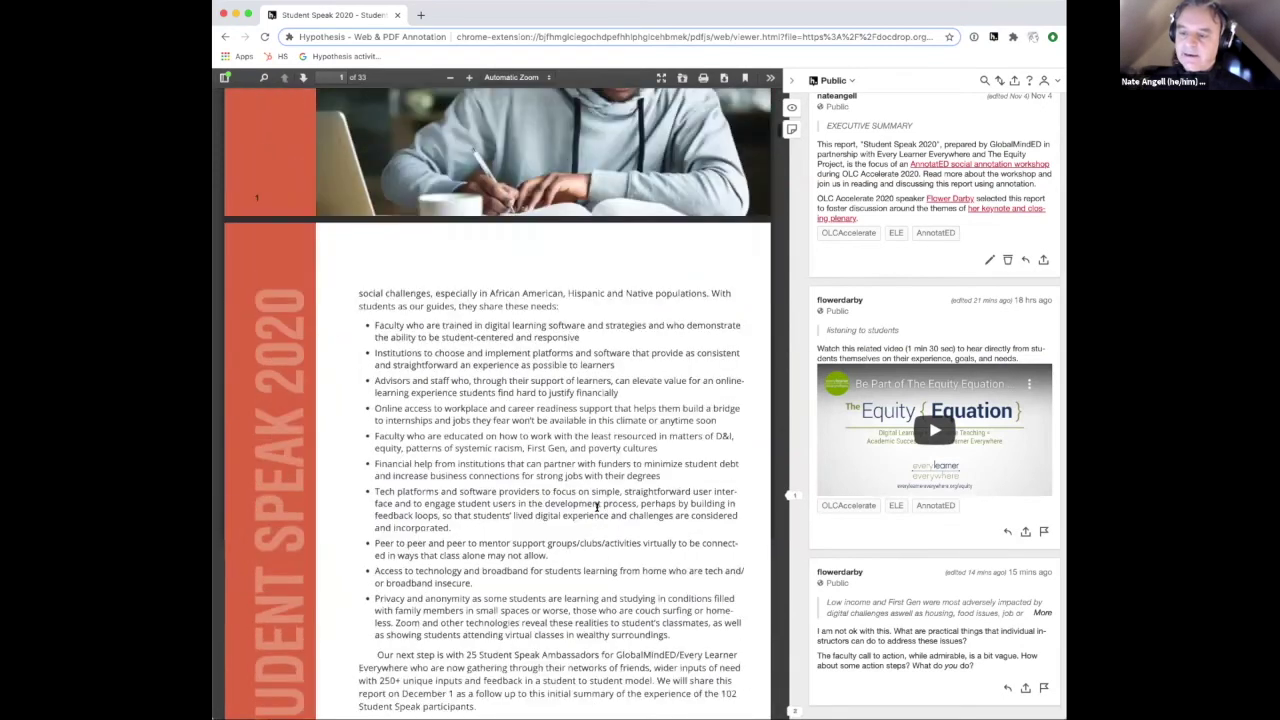
{"action": "left_click_drag", "start_coordinate": [527, 464], "coordinate": [629, 461]}
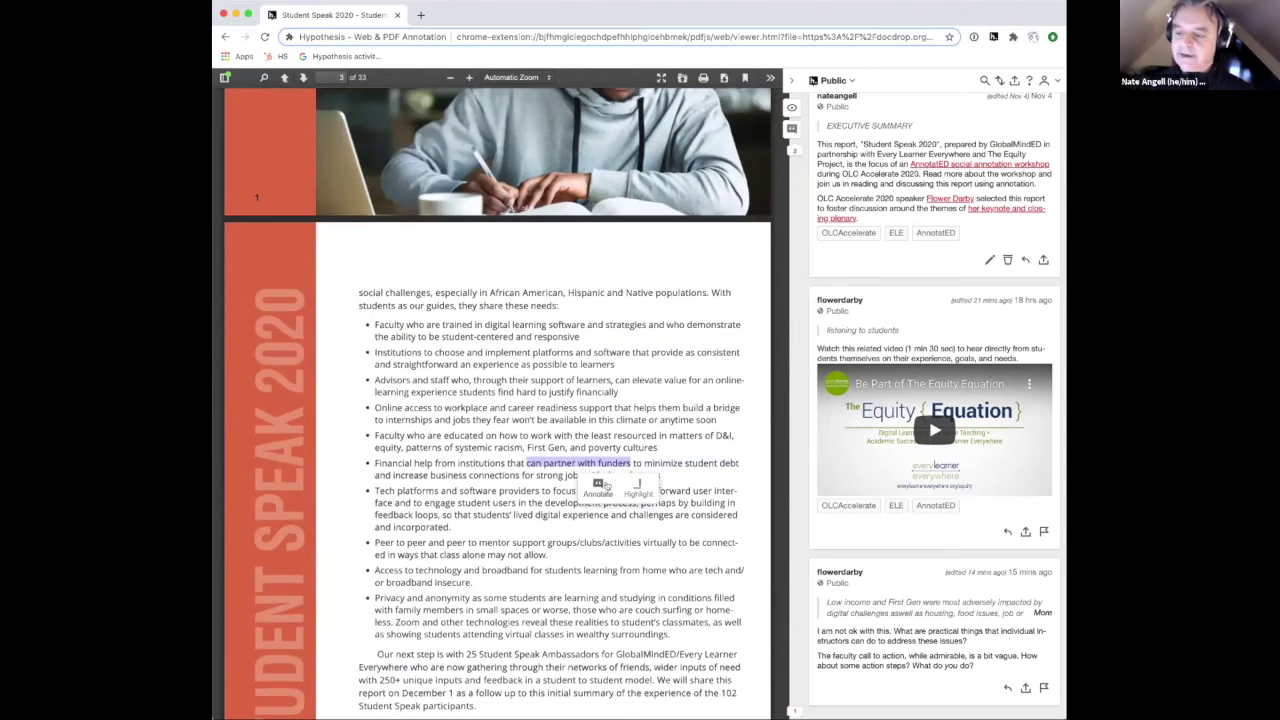
{"action": "left_click", "coordinate": [597, 487]}
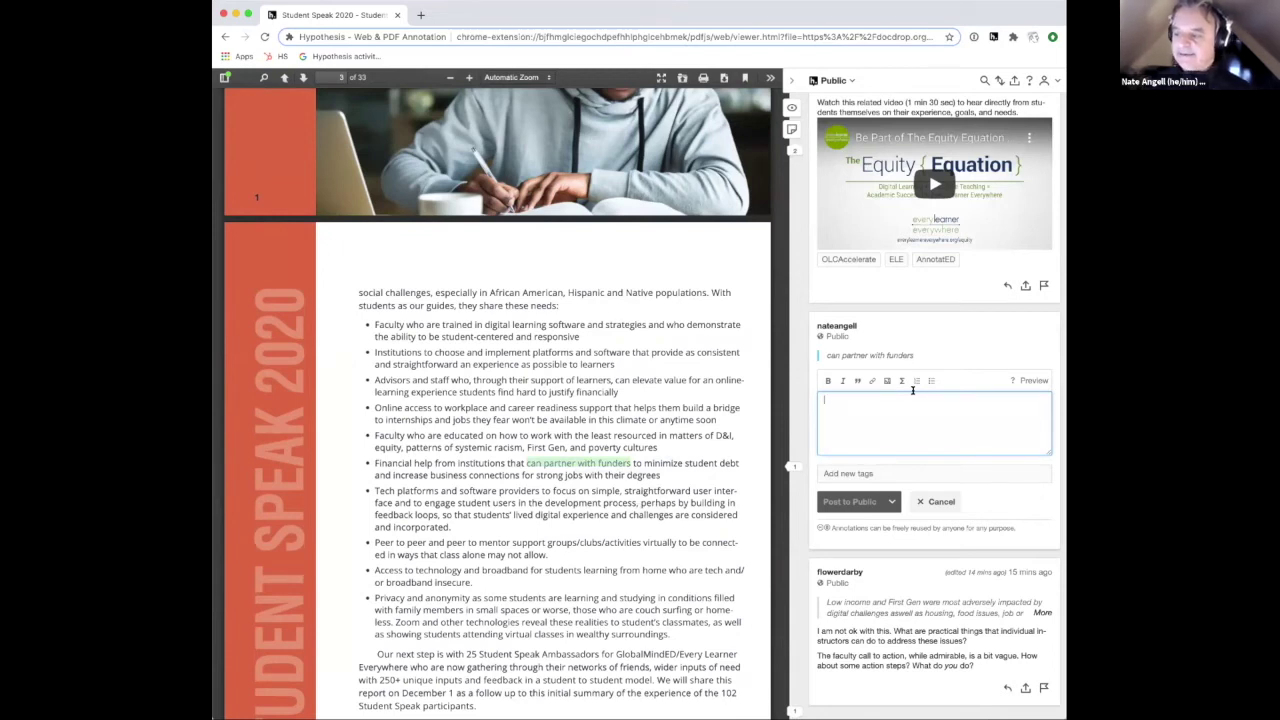
{"action": "left_click", "coordinate": [941, 501]}
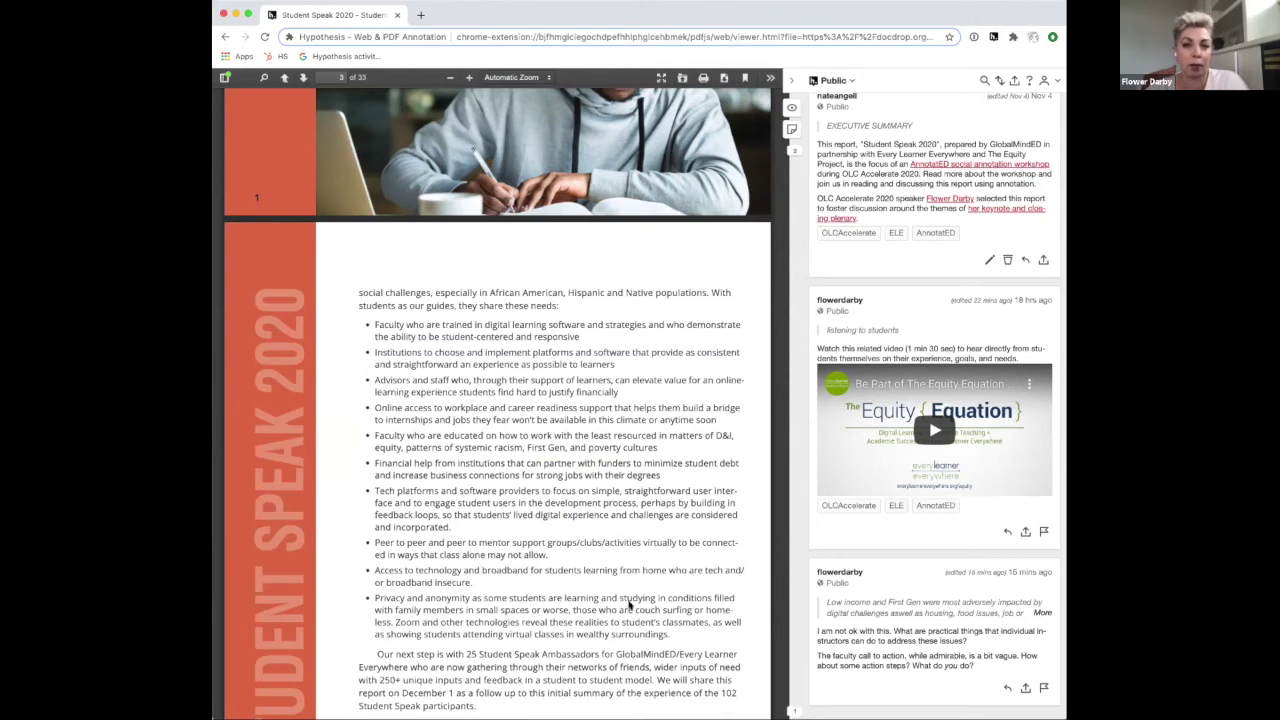
- Load the newly posted public annotations on the report
{"action": "scroll", "coordinate": [629, 604], "scroll_direction": "down", "scroll_amount": 5}
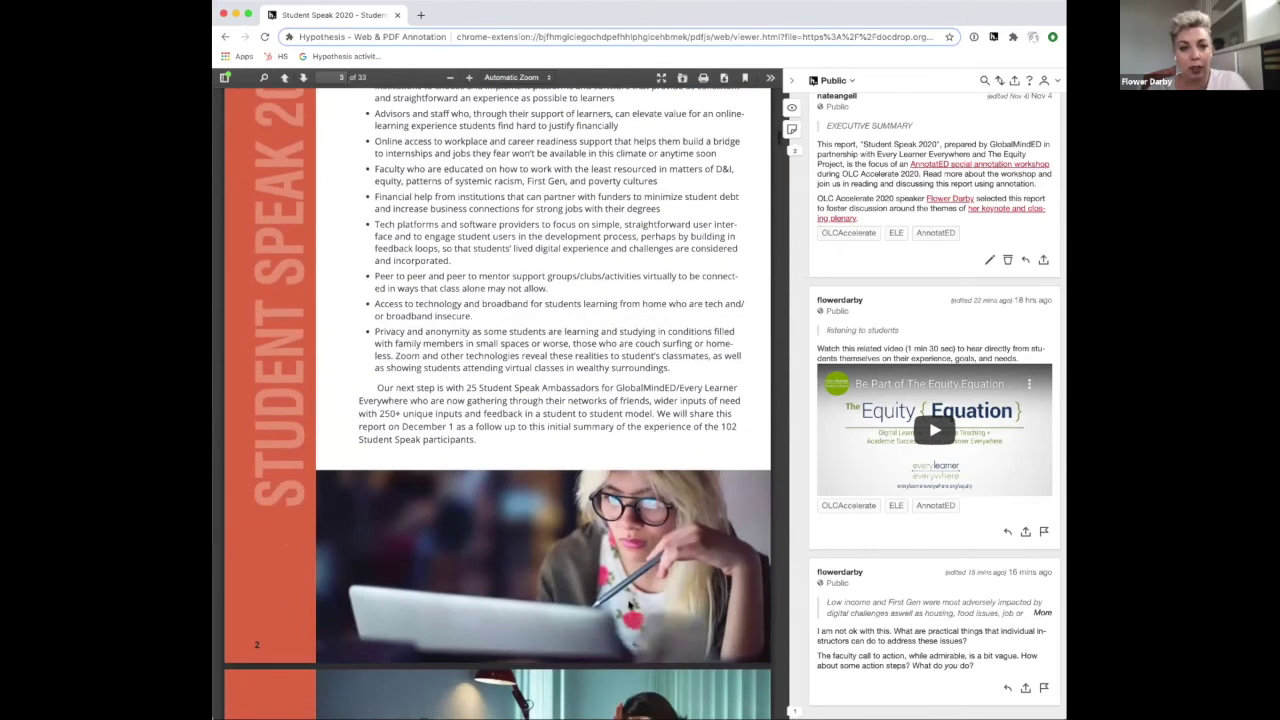
{"action": "scroll", "coordinate": [629, 604], "scroll_direction": "up", "scroll_amount": 7}
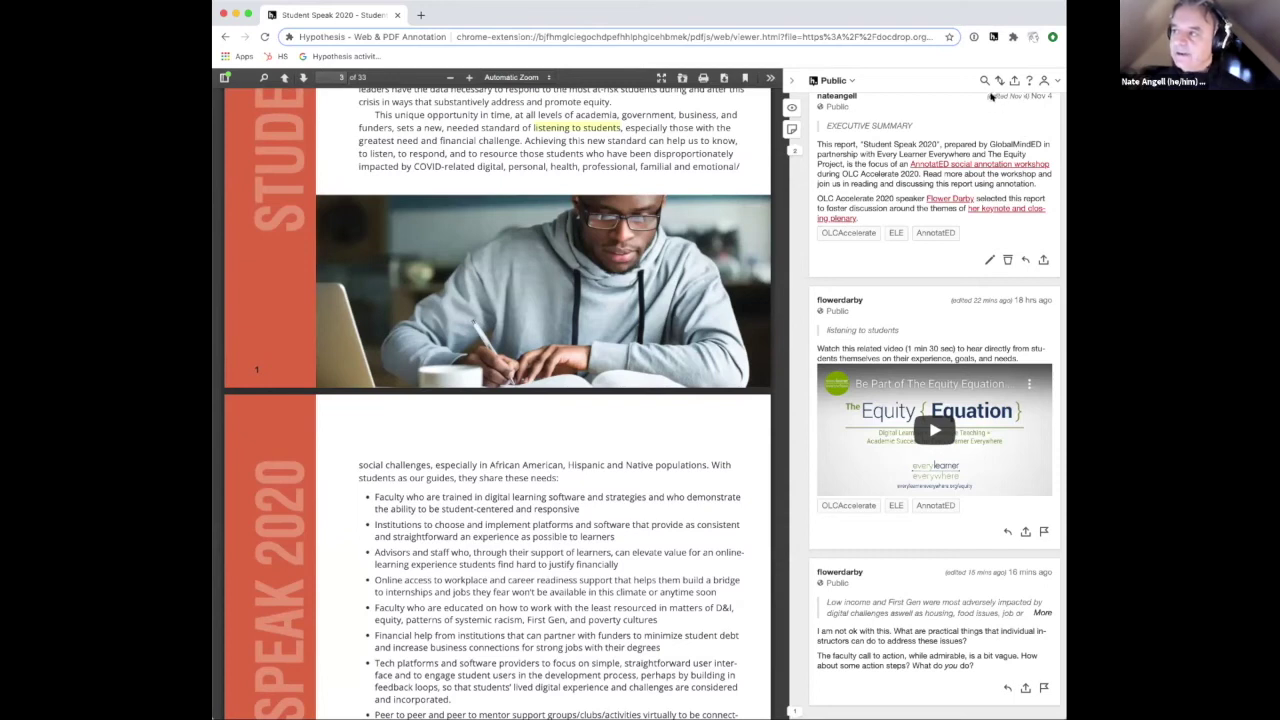
{"action": "scroll", "coordinate": [965, 104], "scroll_direction": "up", "scroll_amount": 1}
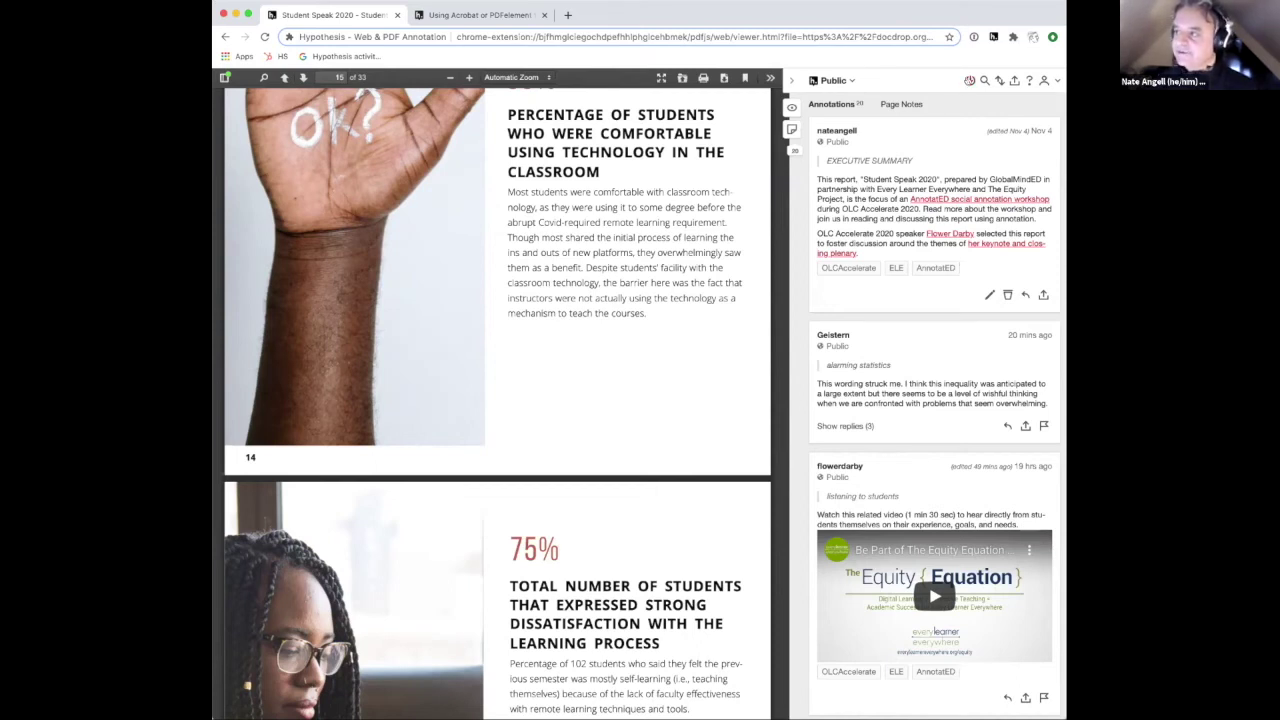
{"action": "left_click", "coordinate": [969, 80]}
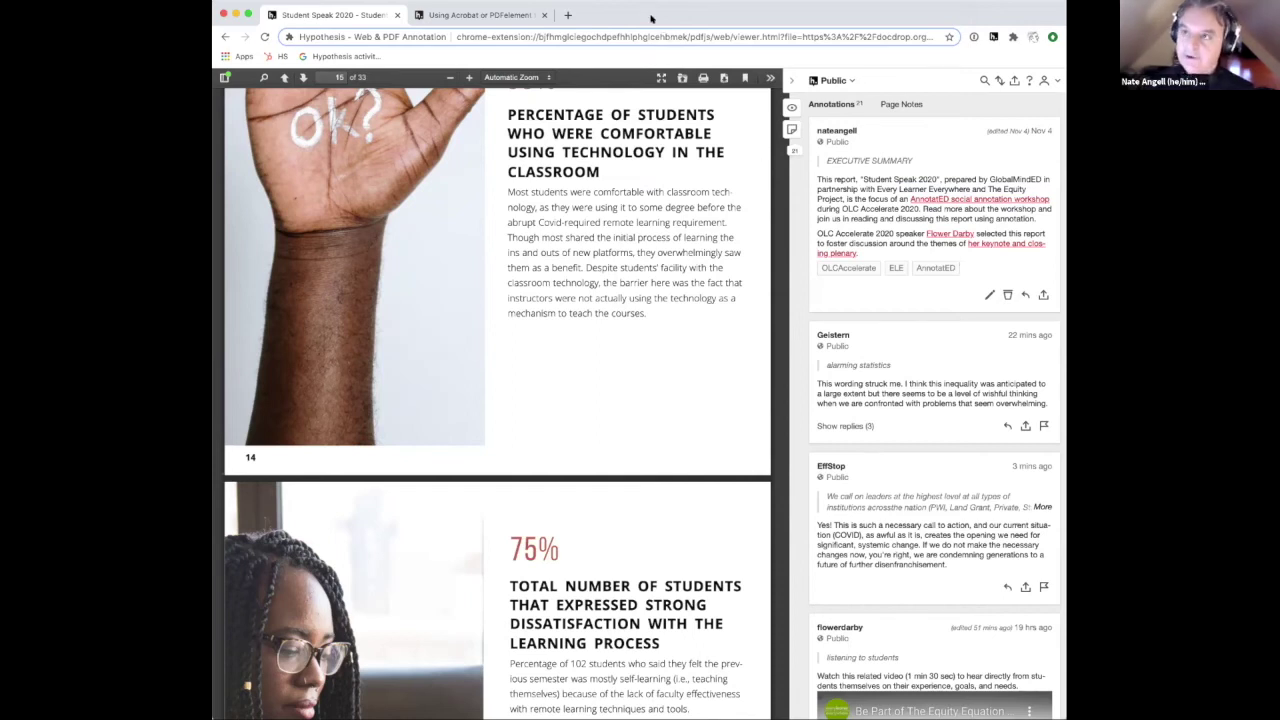
- Open the Student Speak resource page at everylearnereverywhere.org/resources/student-speak/ in a new tab and select its full address
{"action": "key", "text": "super+t"}
{"action": "type", "text": "eer"}
{"action": "key", "text": "BackSpace"}
{"action": "key", "text": "BackSpace"}
{"action": "type", "text": "ver"}
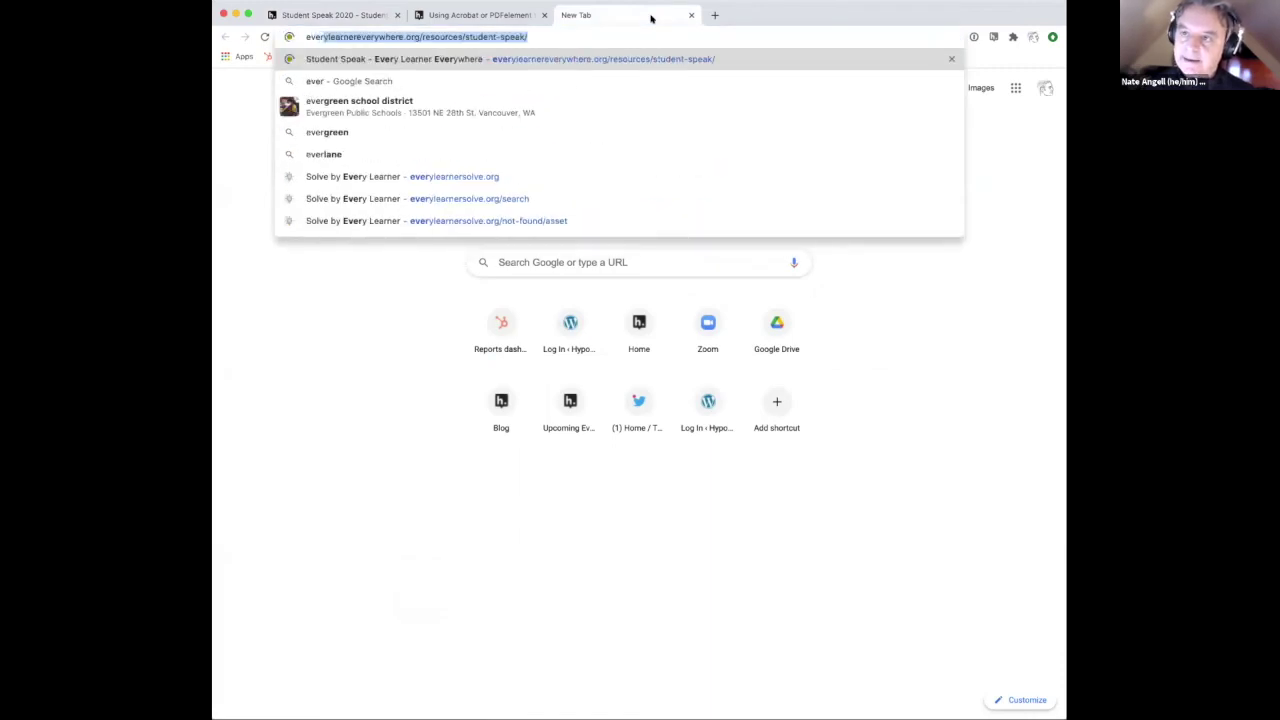
{"action": "key", "text": "Return"}
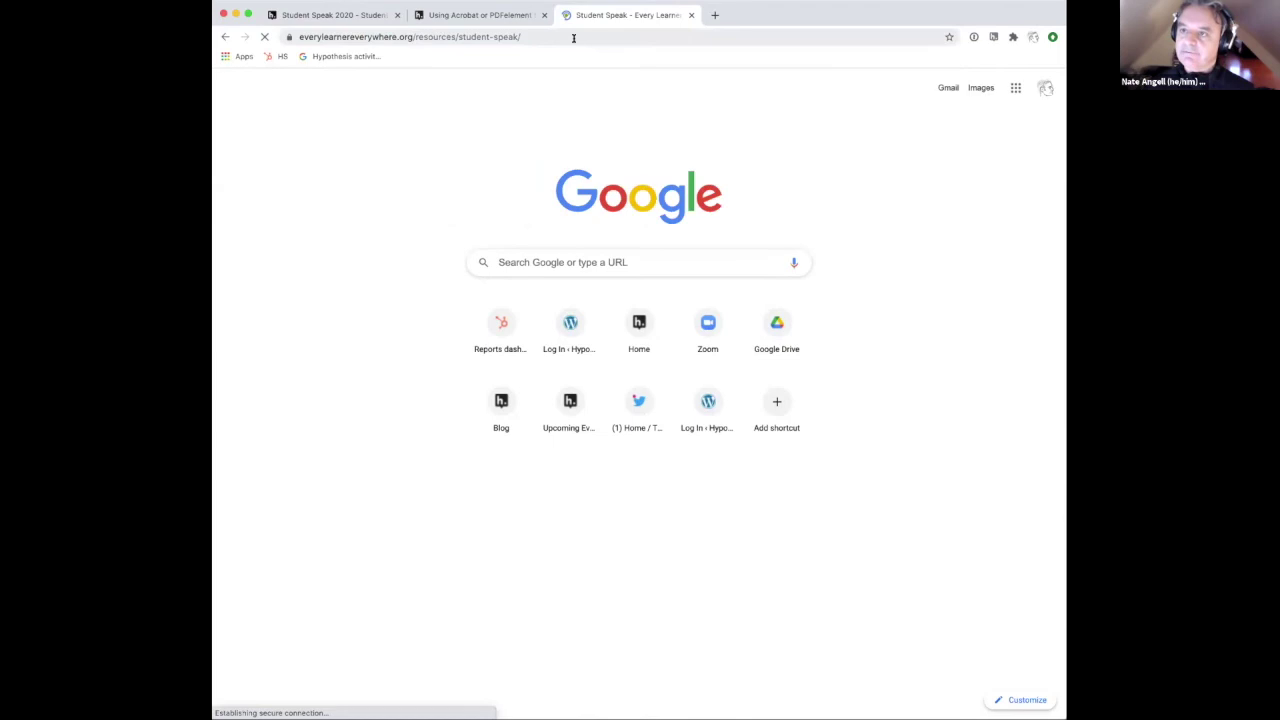
{"action": "left_click", "coordinate": [573, 37]}
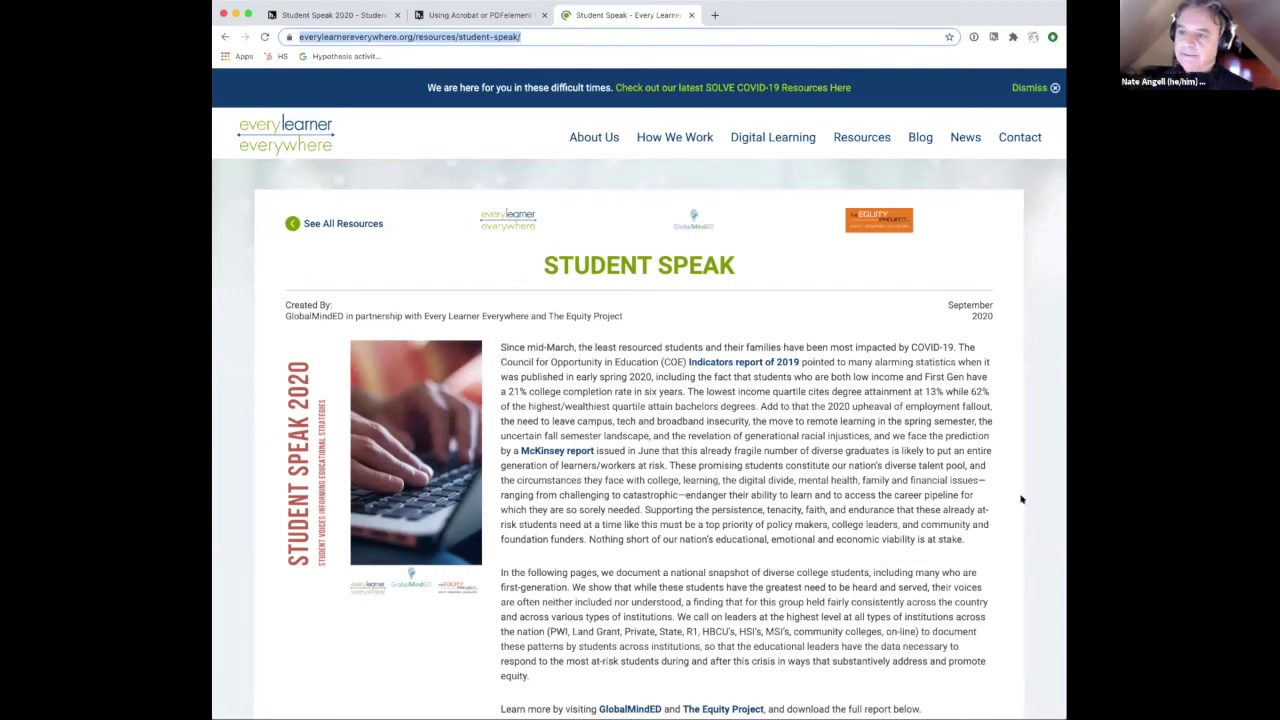
{"action": "scroll", "coordinate": [698, 445], "scroll_direction": "down", "scroll_amount": 3}
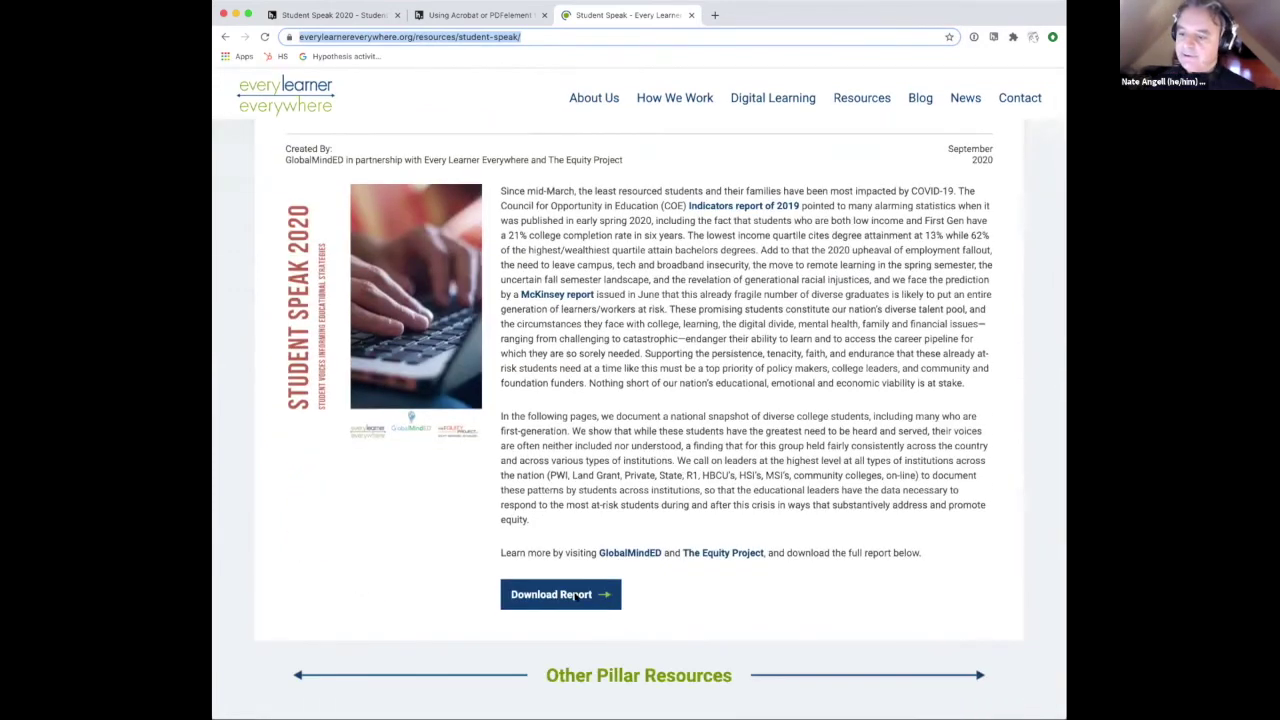
- Return to the annotated Student Speak 2020 report and go to the Executive Summary on page 2
{"action": "scroll", "coordinate": [690, 512], "scroll_direction": "up", "scroll_amount": 2}
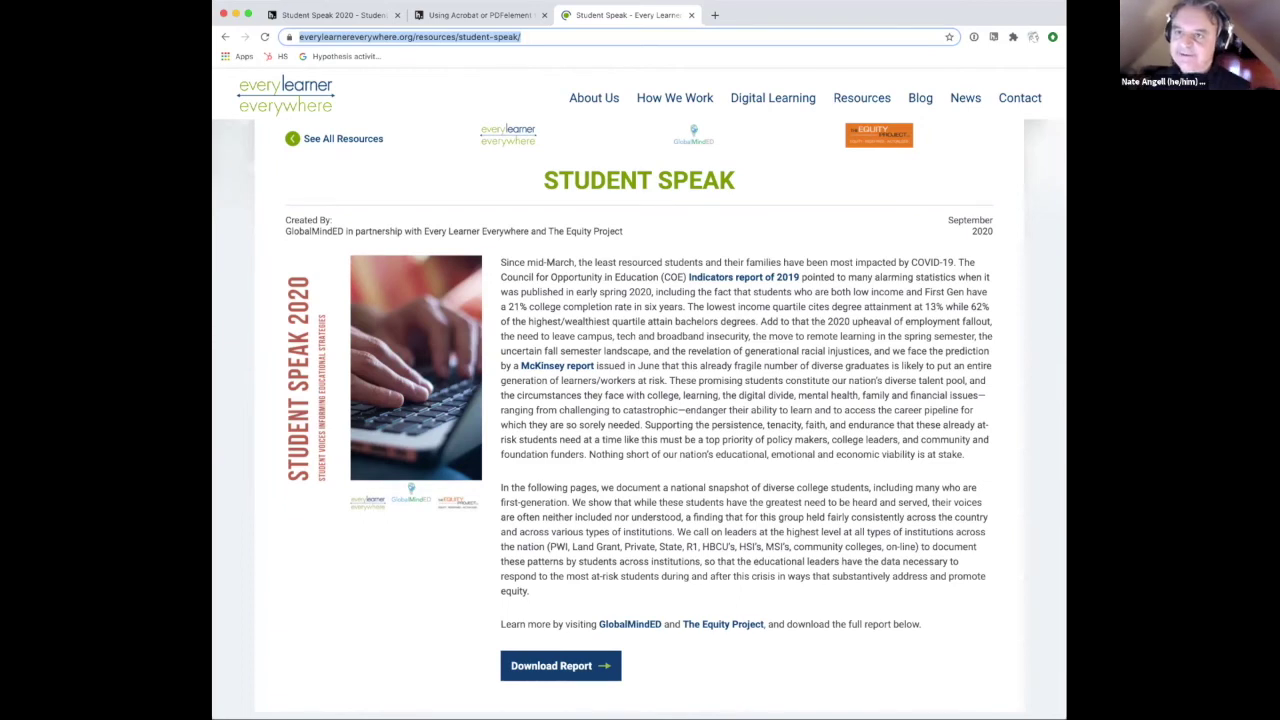
{"action": "left_click", "coordinate": [323, 14]}
{"action": "scroll", "coordinate": [660, 289], "scroll_direction": "up", "scroll_amount": 10}
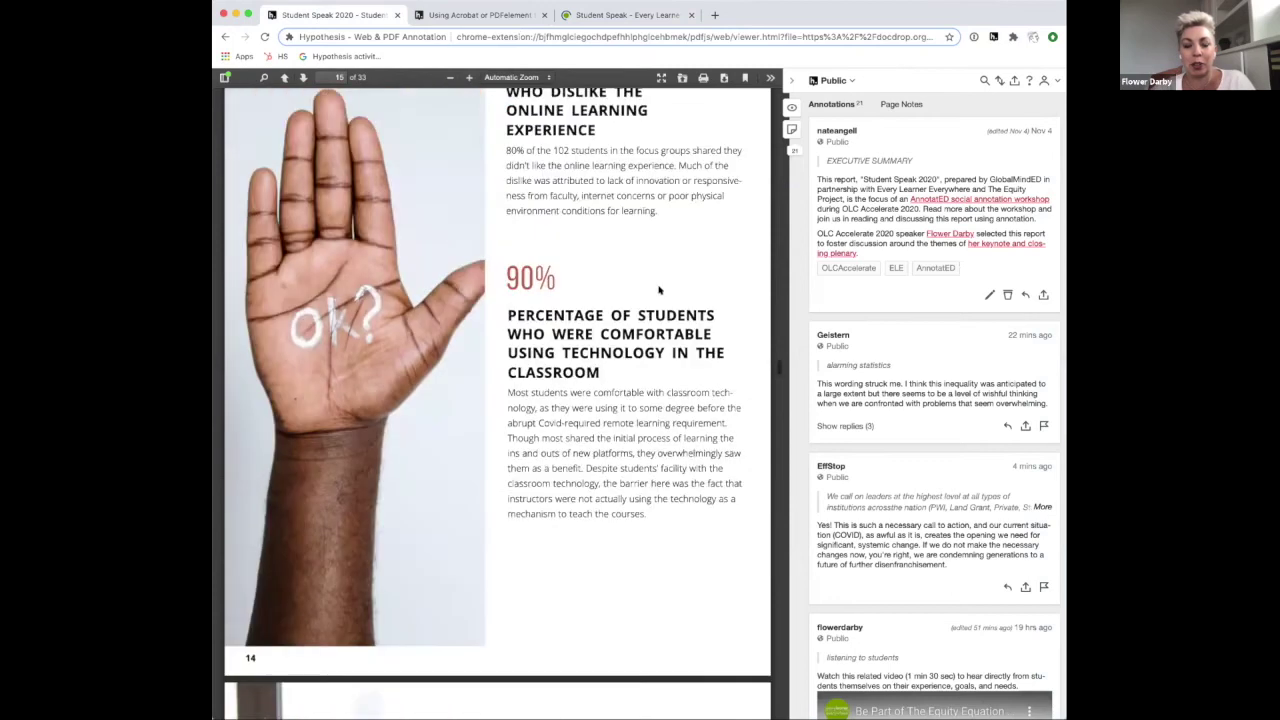
{"action": "scroll", "coordinate": [659, 289], "scroll_direction": "up", "scroll_amount": 10}
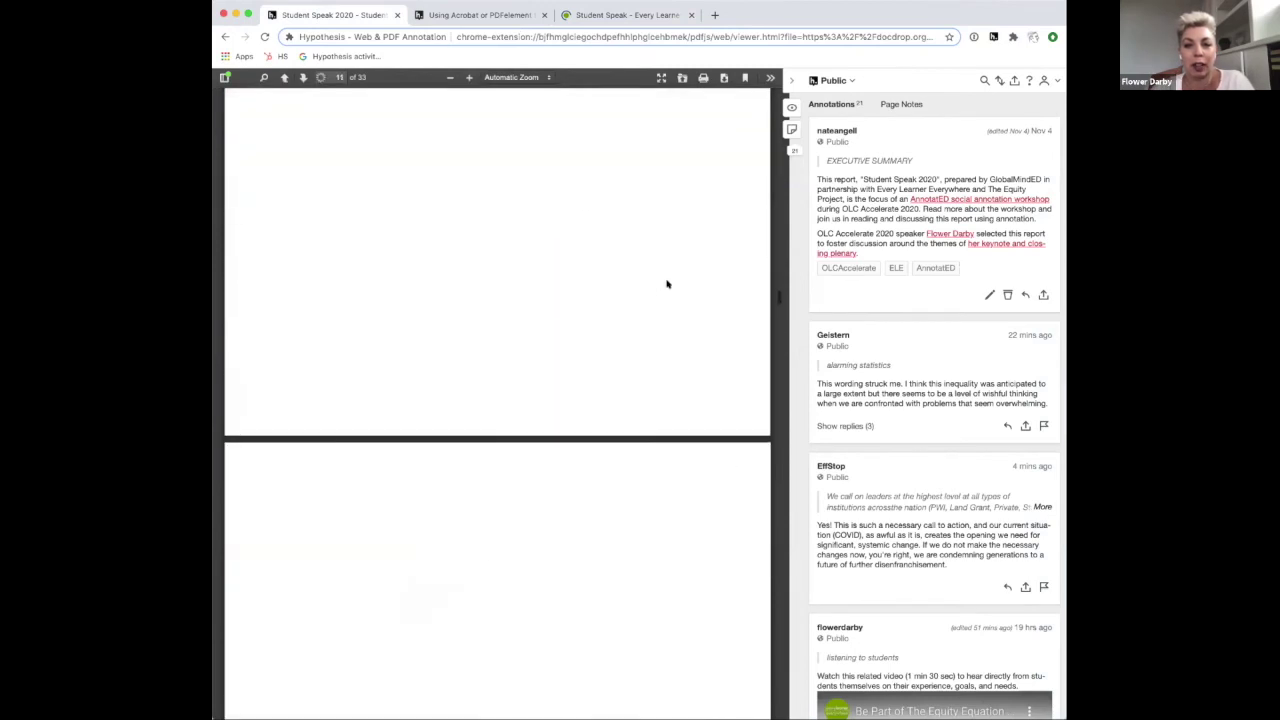
{"action": "scroll", "coordinate": [696, 479], "scroll_direction": "up", "scroll_amount": 10}
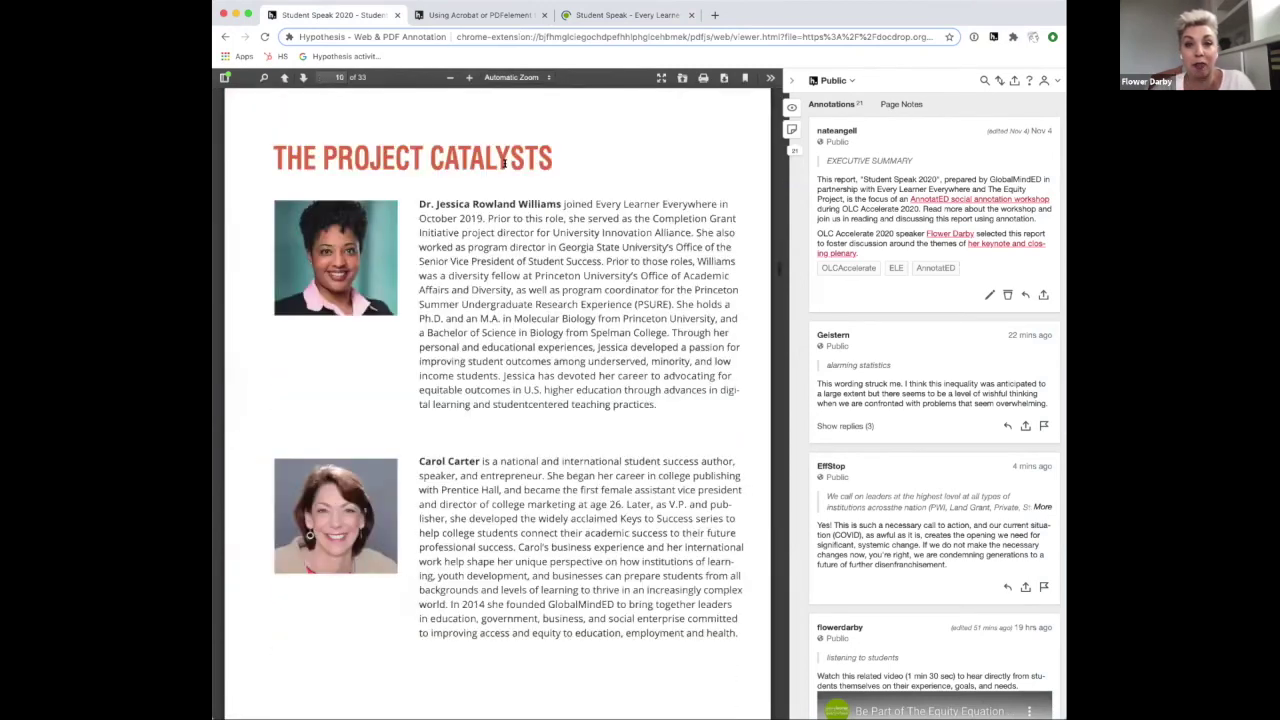
{"action": "scroll", "coordinate": [505, 167], "scroll_direction": "up", "scroll_amount": 15}
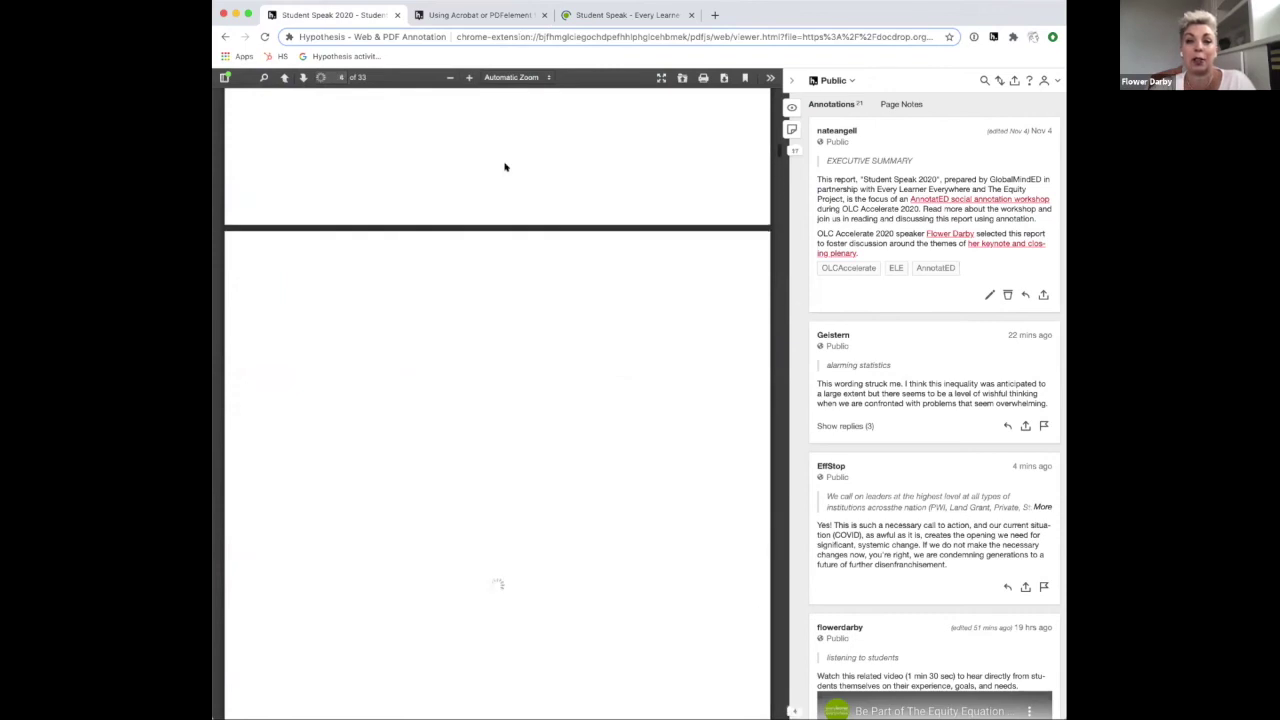
{"action": "scroll", "coordinate": [505, 167], "scroll_direction": "up", "scroll_amount": 5}
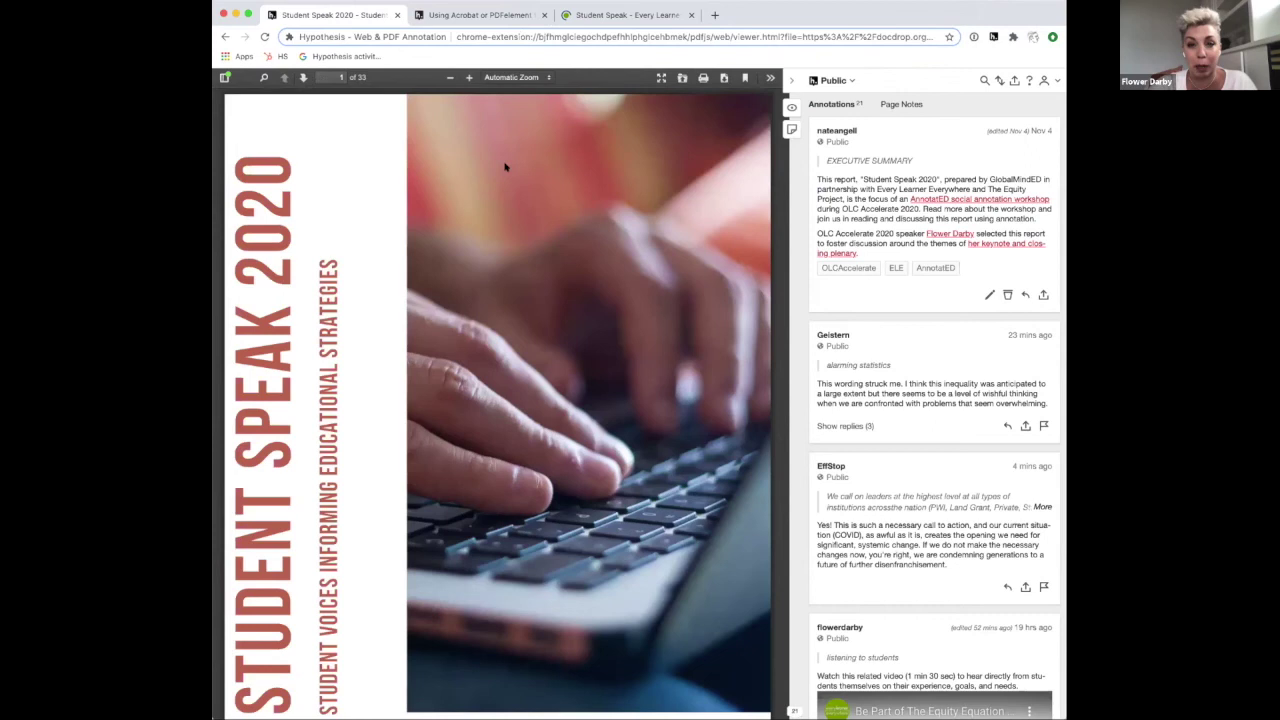
{"action": "scroll", "coordinate": [505, 167], "scroll_direction": "down", "scroll_amount": 5}
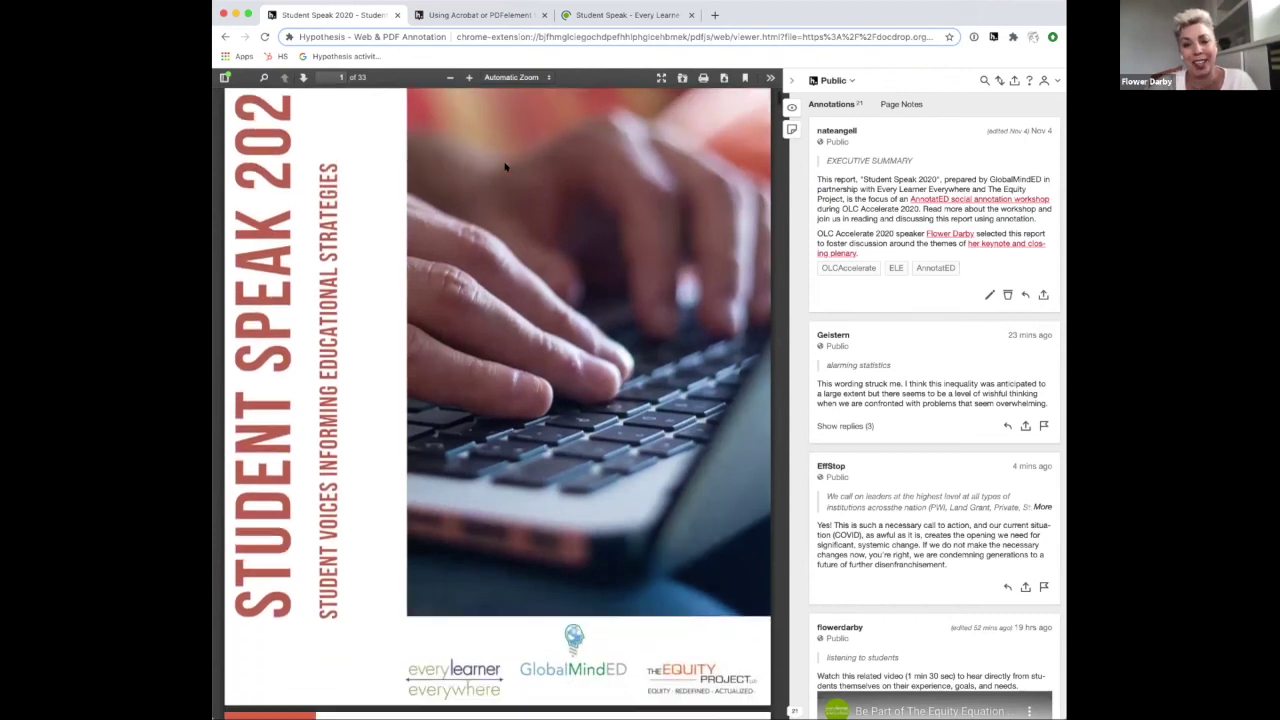
{"action": "scroll", "coordinate": [505, 167], "scroll_direction": "down", "scroll_amount": 8}
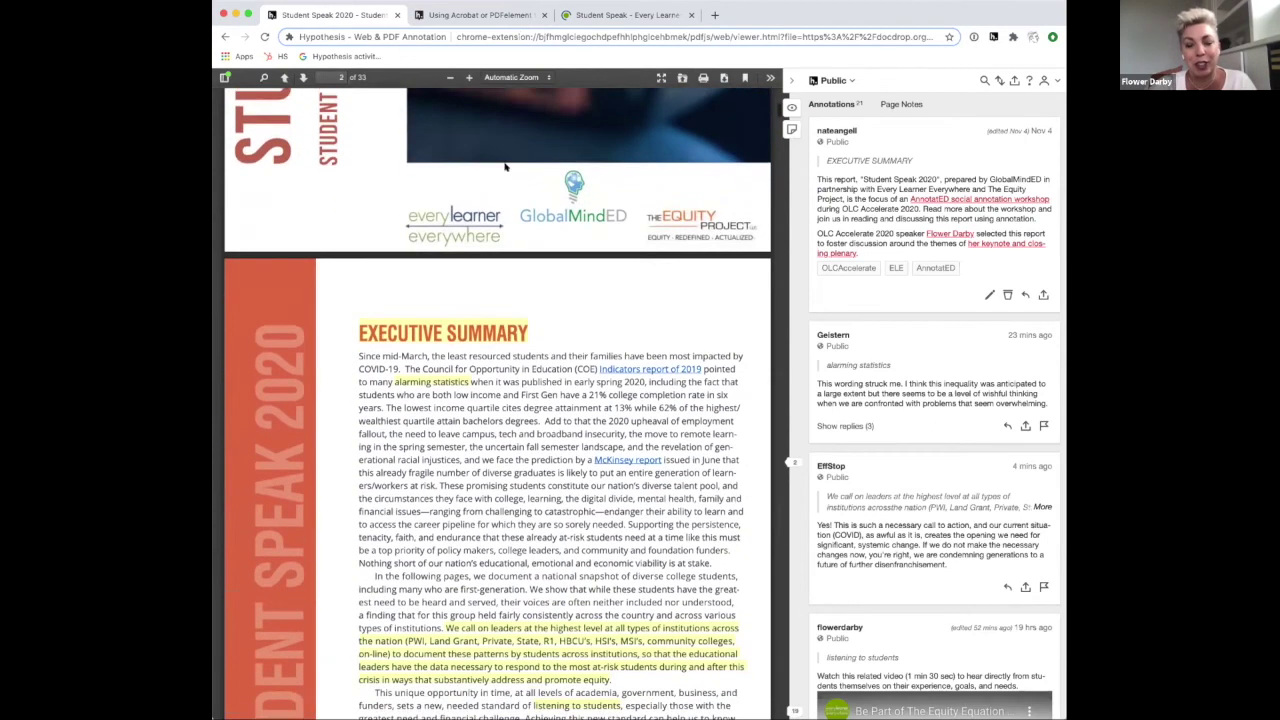
{"action": "scroll", "coordinate": [505, 167], "scroll_direction": "down", "scroll_amount": 2}
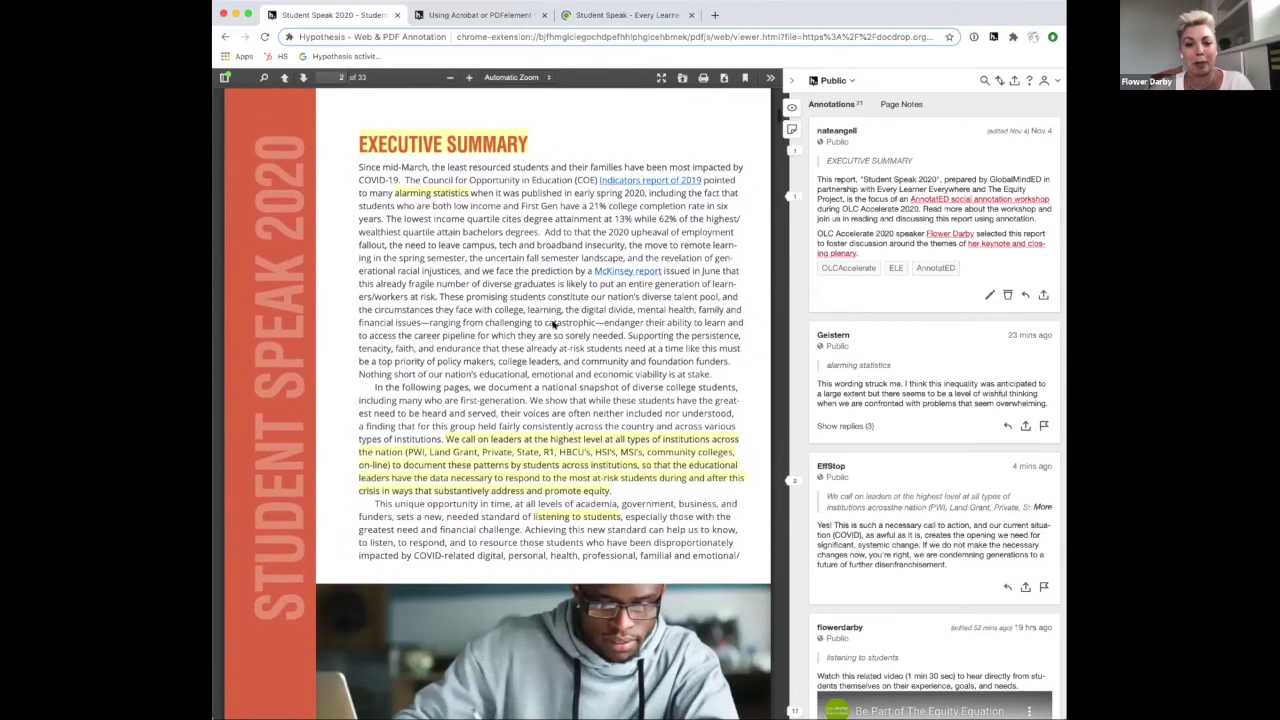
- View only the annotation on the "We call on leaders at the highest level" passage, and restore the list of all annotations
{"action": "left_click", "coordinate": [522, 441]}
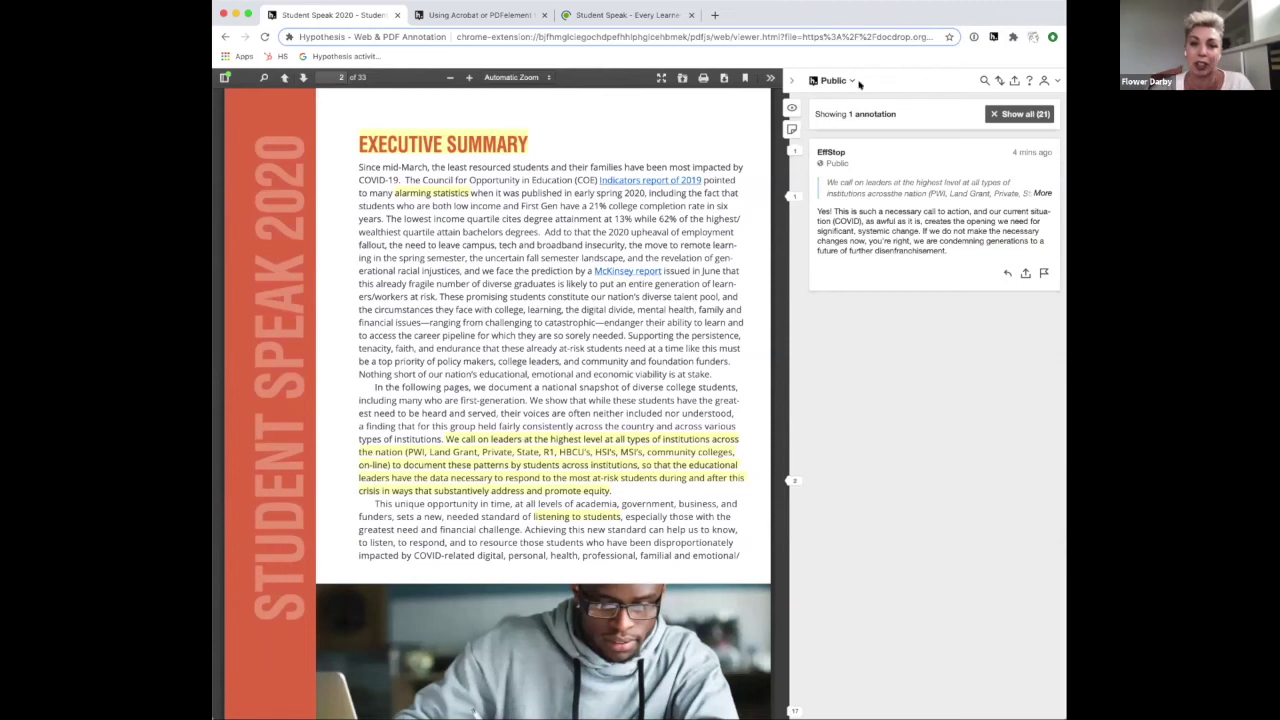
{"action": "left_click", "coordinate": [1018, 114]}
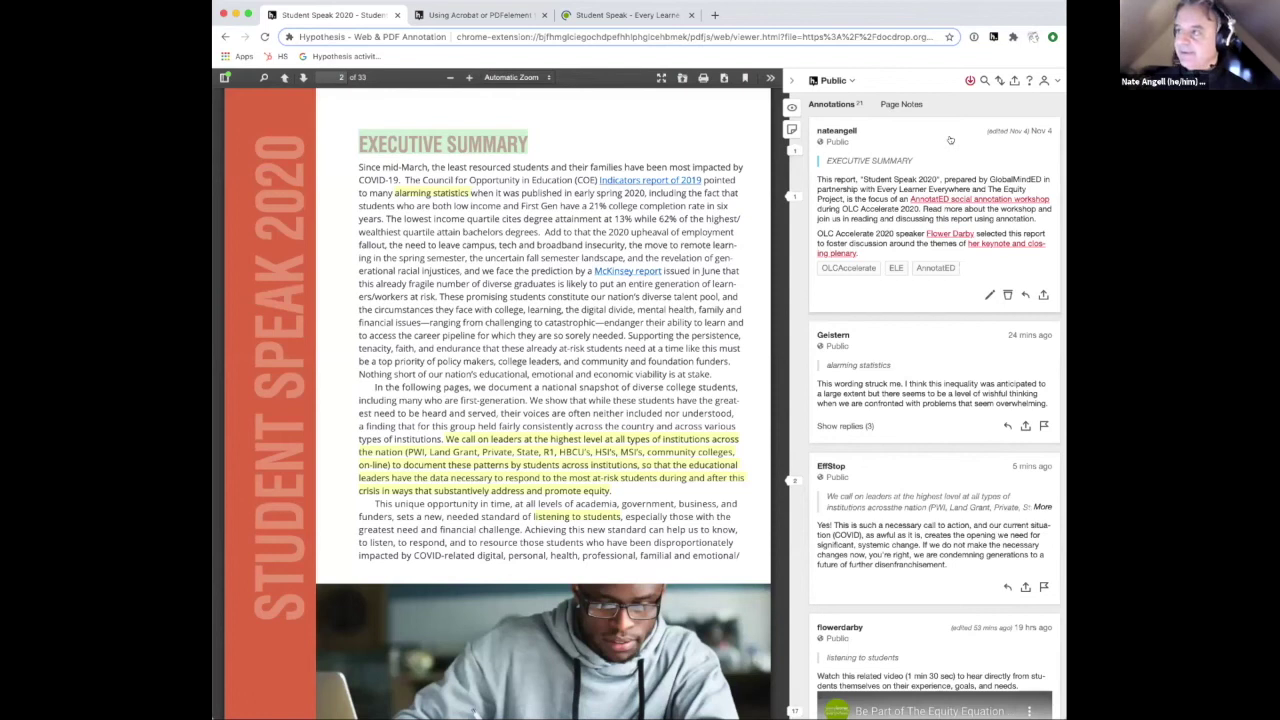
- Load the latest public annotations and replies posted on the report while staying at the Executive Summary
{"action": "left_click", "coordinate": [969, 81]}
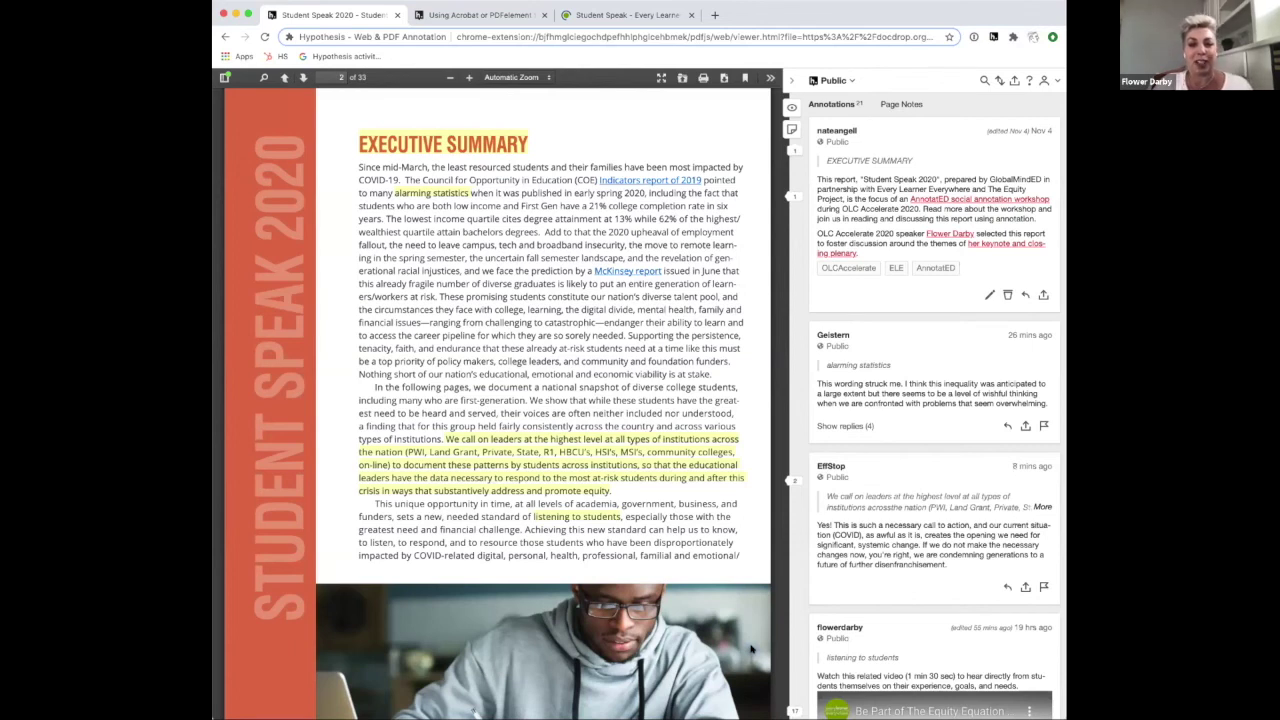
{"action": "scroll", "coordinate": [721, 600], "scroll_direction": "down", "scroll_amount": 1}
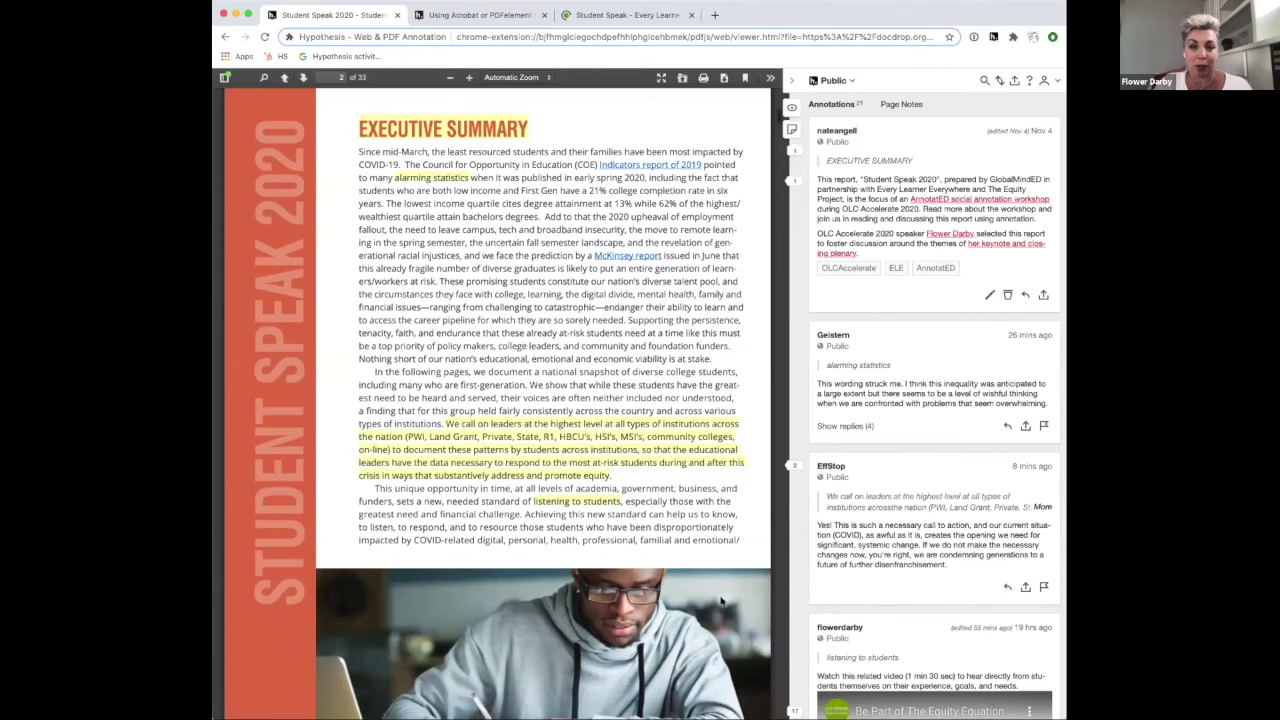